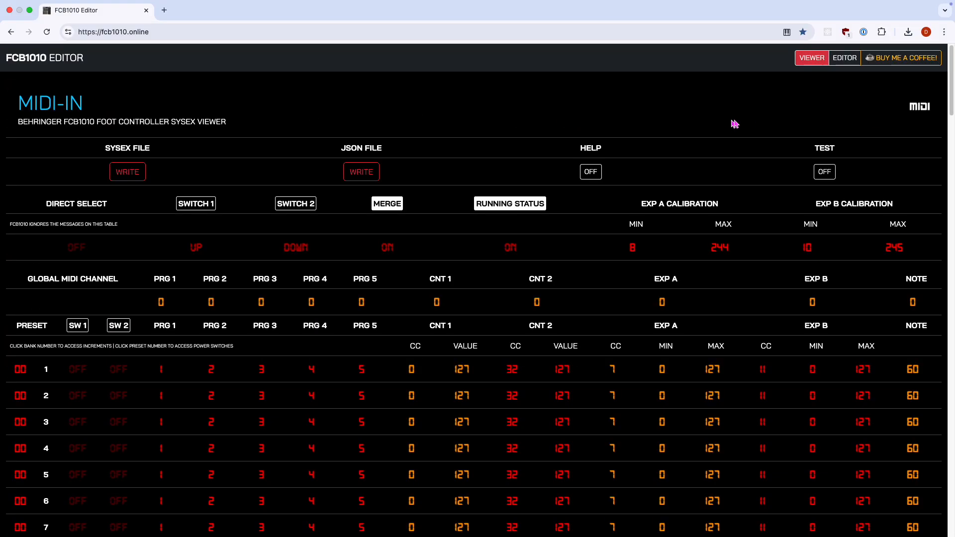
Switch to the editor, read in the viewer's data, and dismiss the resulting notification
click(847, 59)
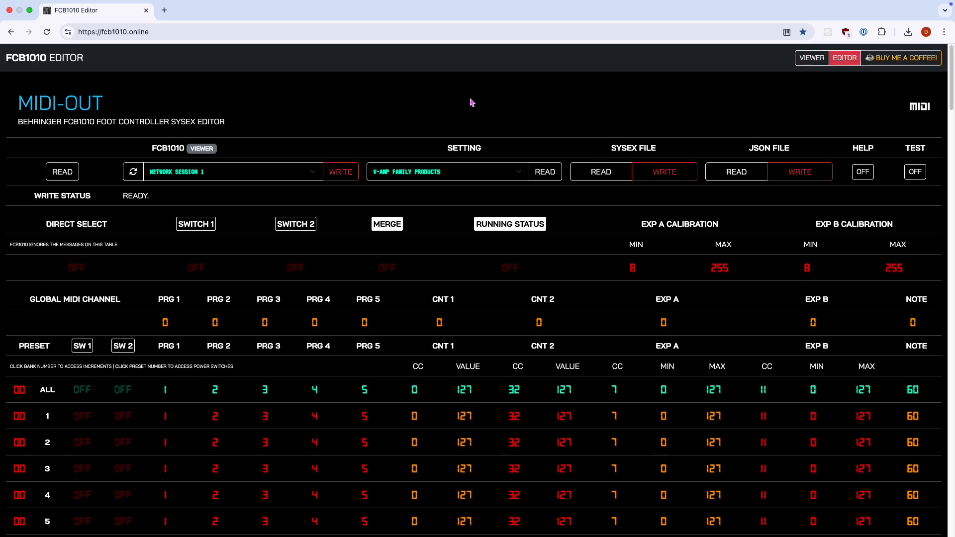
click(62, 172)
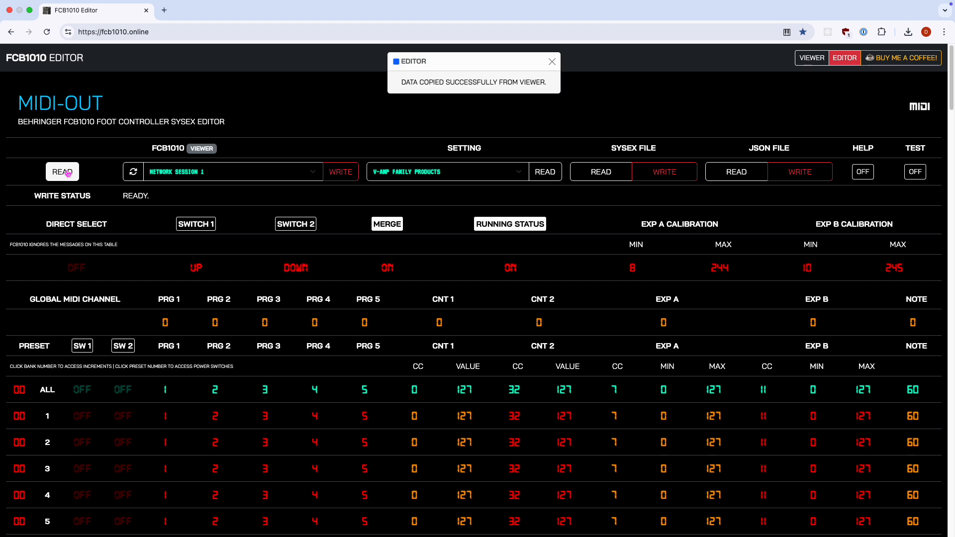
click(553, 63)
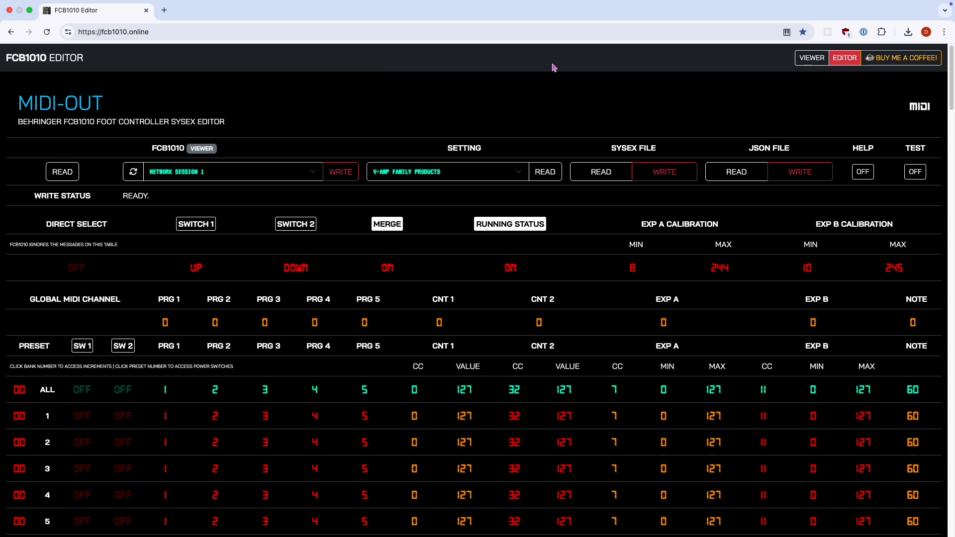
Load the Behringer Guitar Amps setting into the editor and dismiss the notification
click(480, 174)
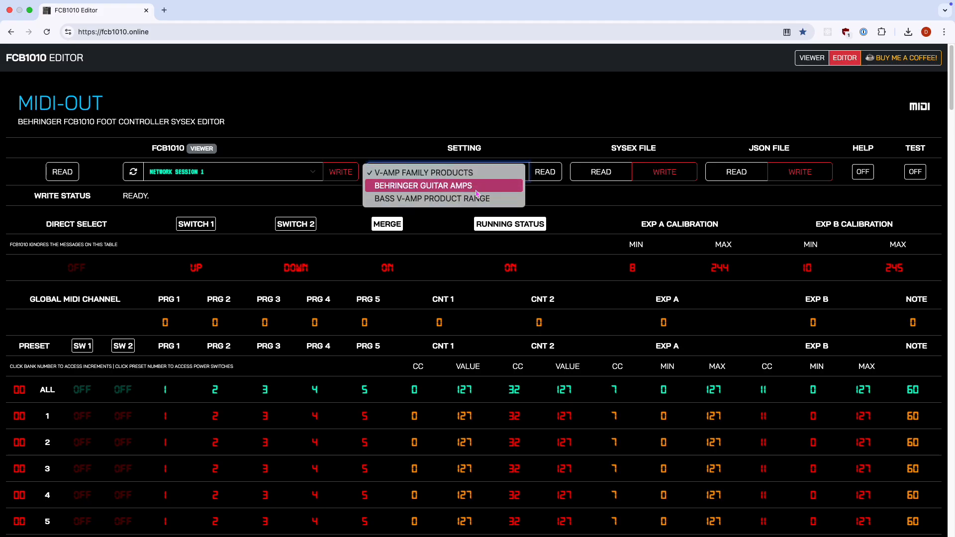
click(475, 191)
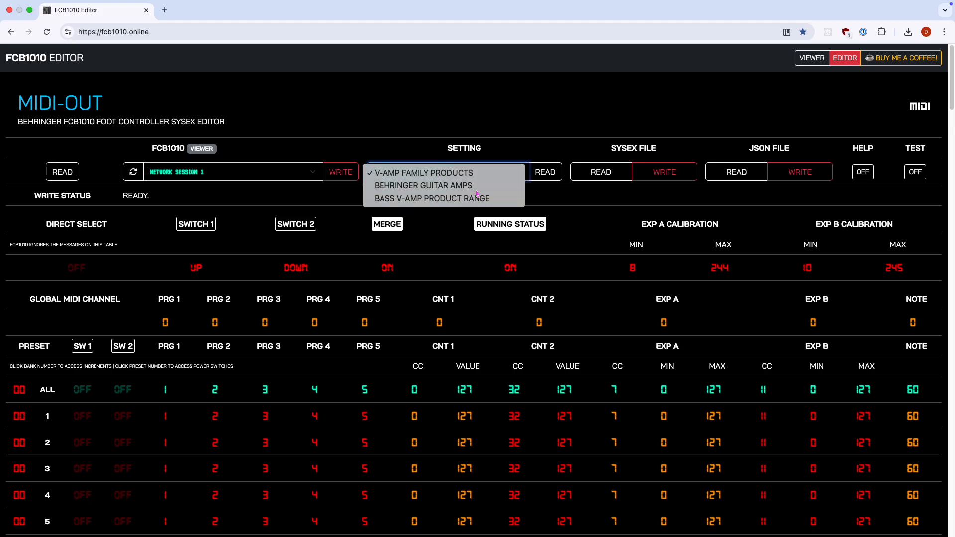
click(541, 174)
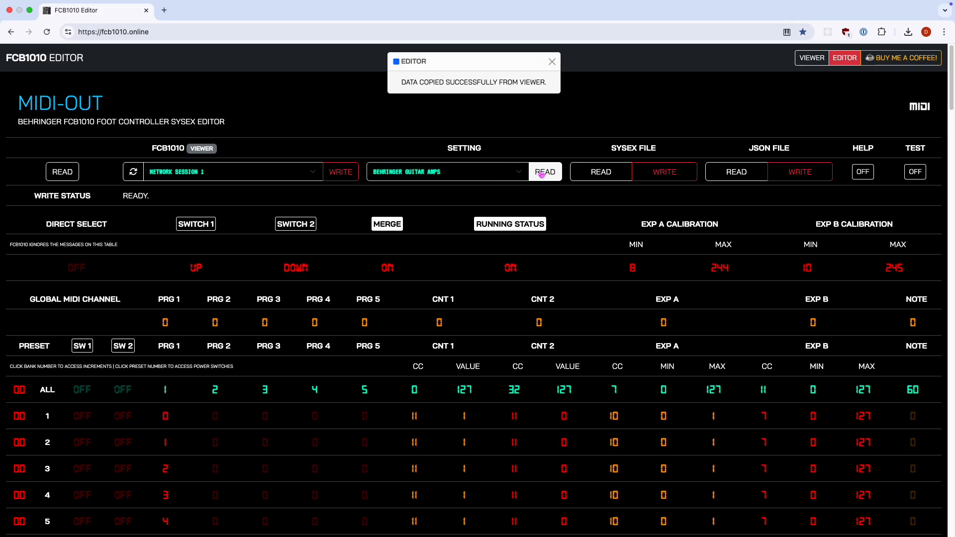
click(551, 62)
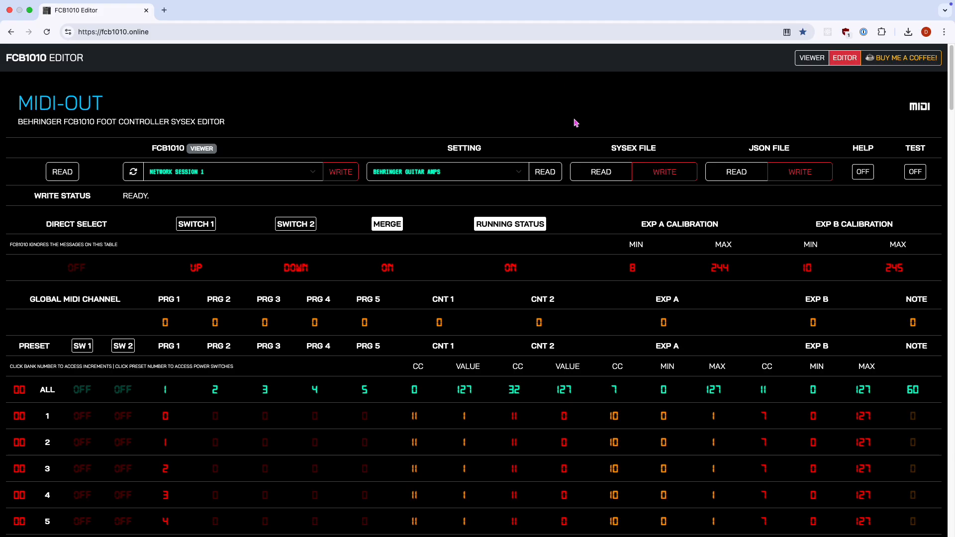
Load the sysex file fcb1010-sysex-1758281840095.syx from Downloads and dismiss the notification
click(593, 174)
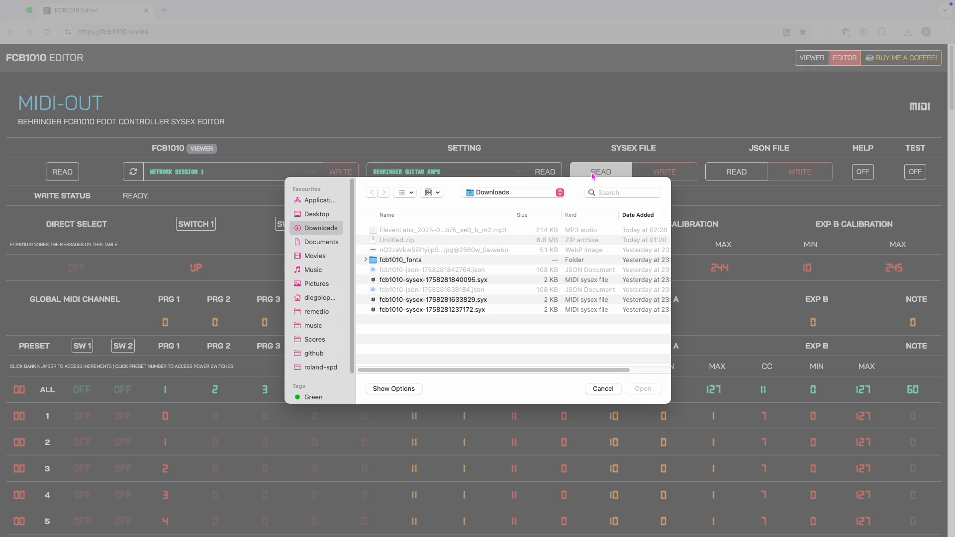
click(447, 280)
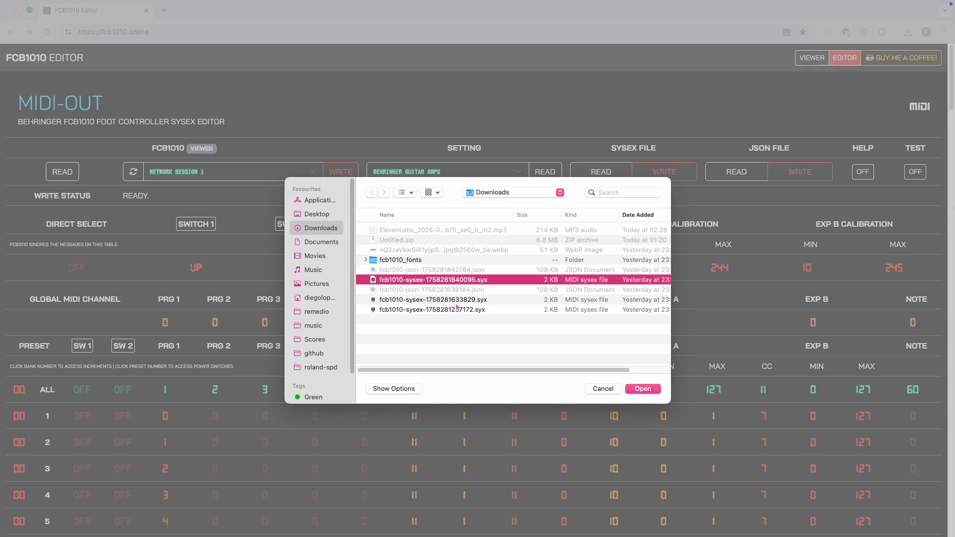
click(641, 389)
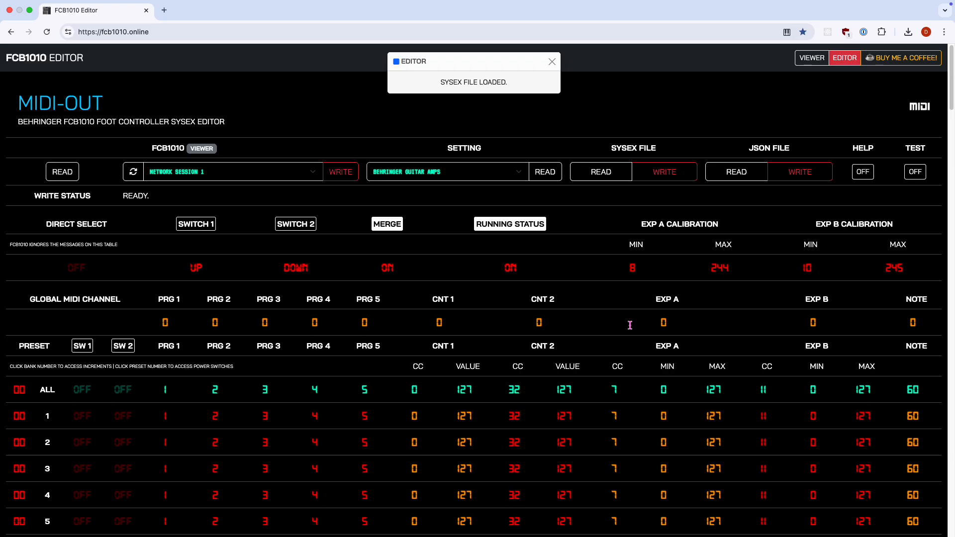
click(552, 61)
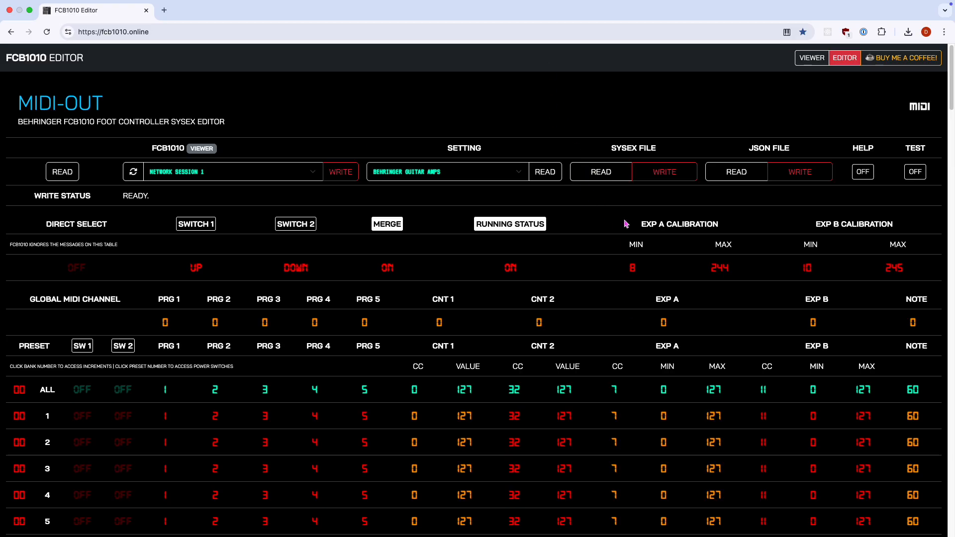
Load the JSON file fcb1010-json-1758281638184.json from Downloads and dismiss the notification
click(732, 175)
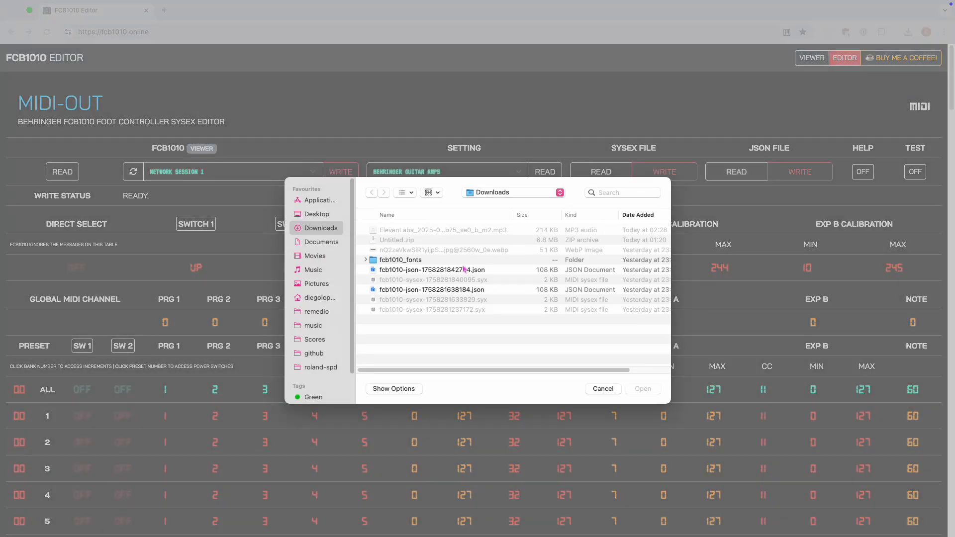
double_click(422, 291)
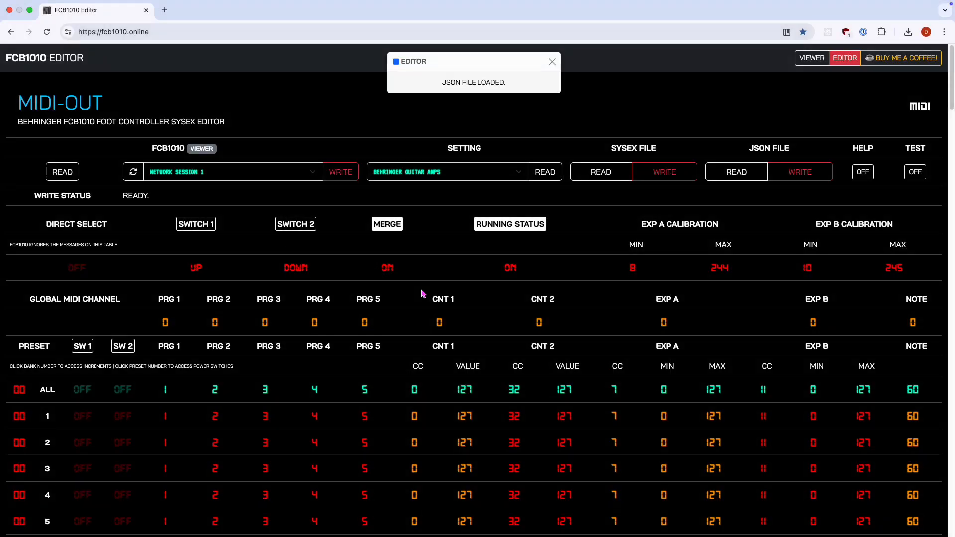
click(551, 63)
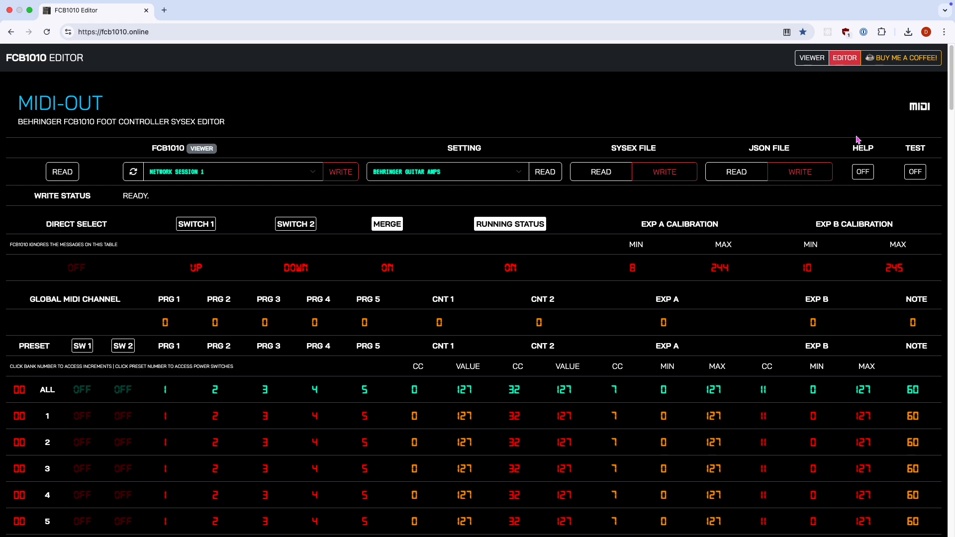
Turn on help to read the Preset indicator description, and turn help off again
click(861, 173)
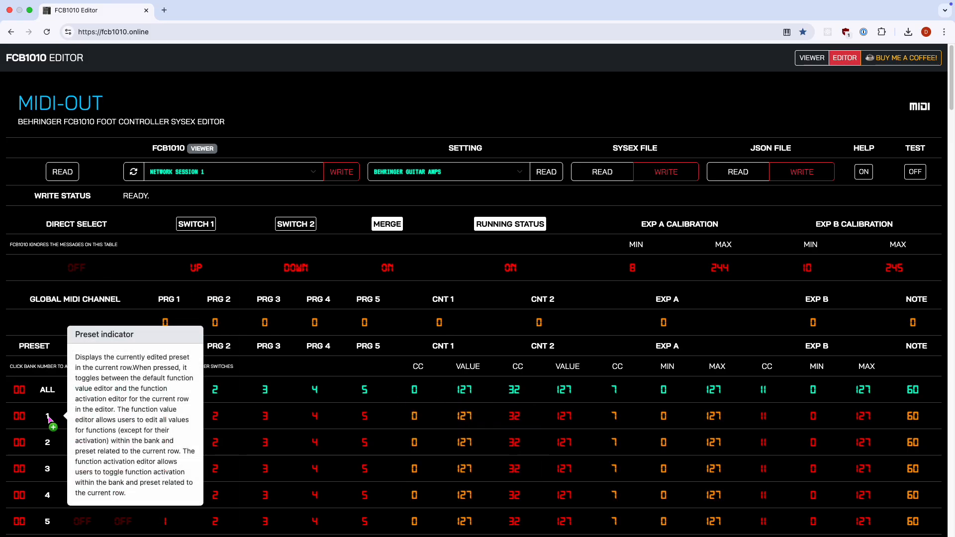
click(865, 174)
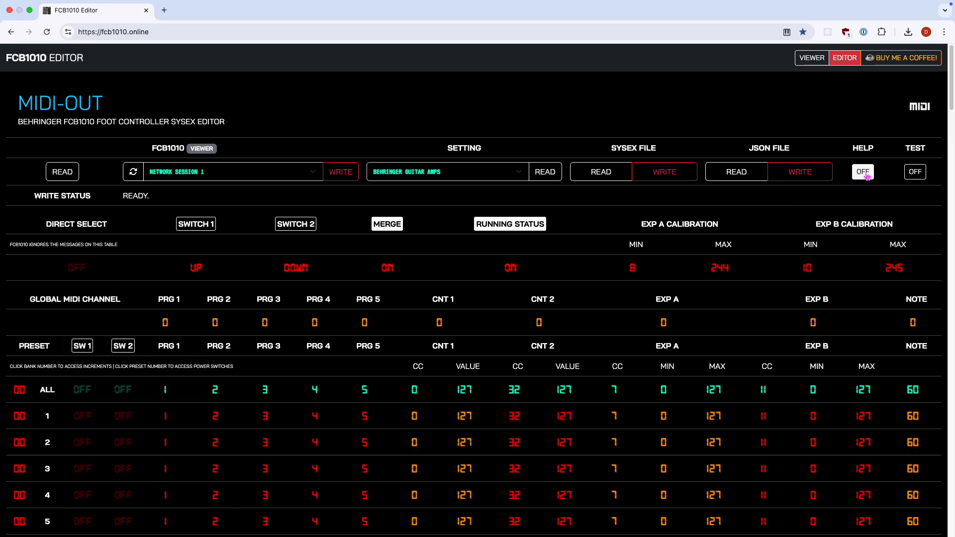
Turn on test mode and trigger footswitches 10, 9 and 8, followed by 9 and 10, on the virtual foot controller
click(915, 174)
click(494, 281)
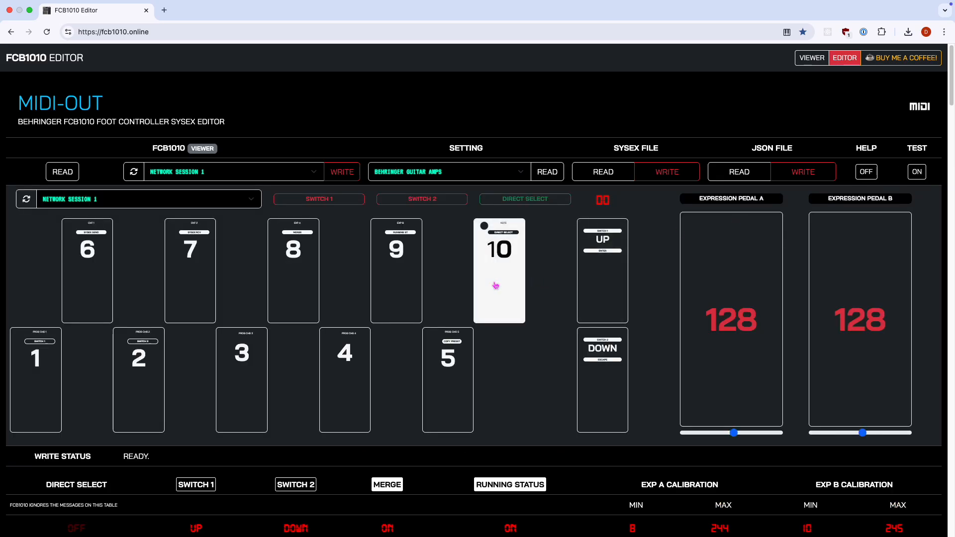
click(408, 291)
click(309, 292)
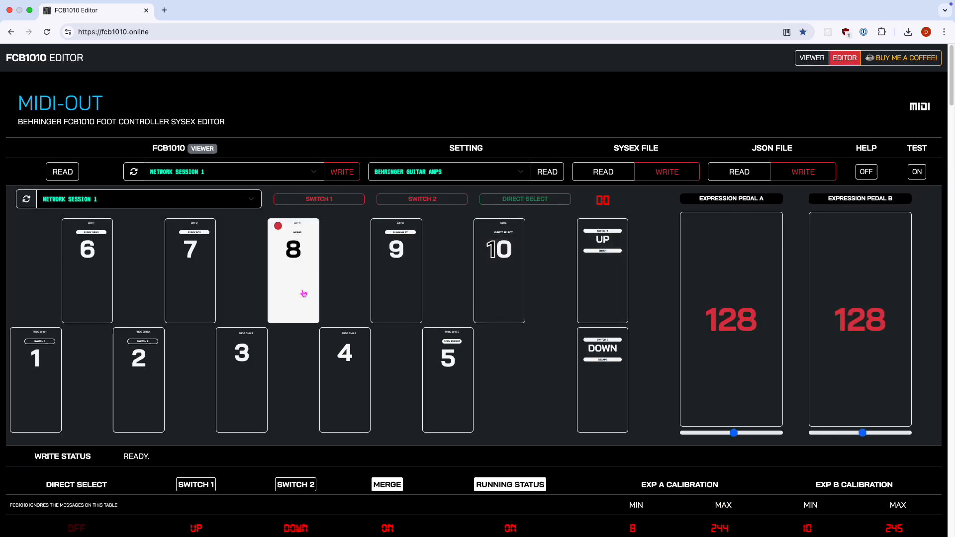
click(398, 292)
click(499, 288)
Test bank switching with the virtual Up and Down footswitches, and turn test mode off
click(603, 292)
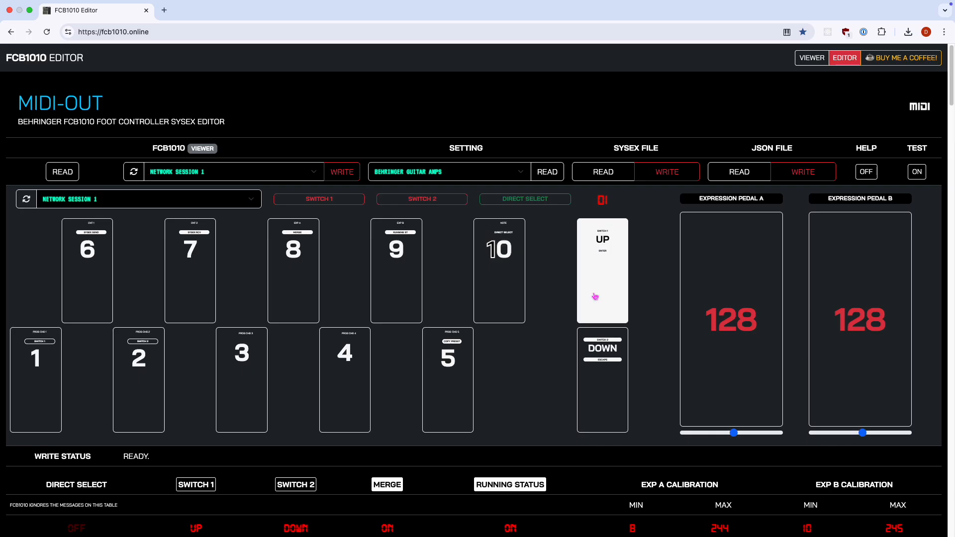
click(604, 353)
click(608, 303)
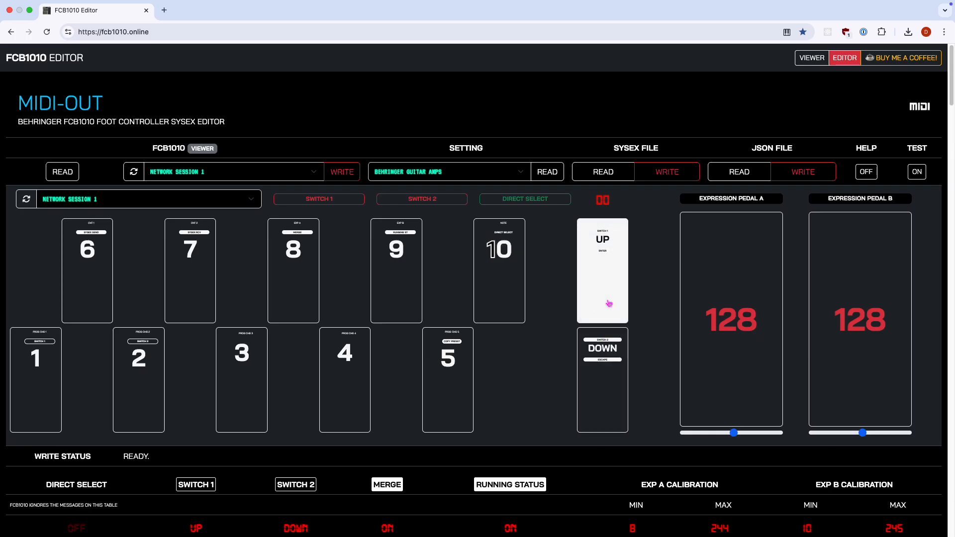
click(610, 365)
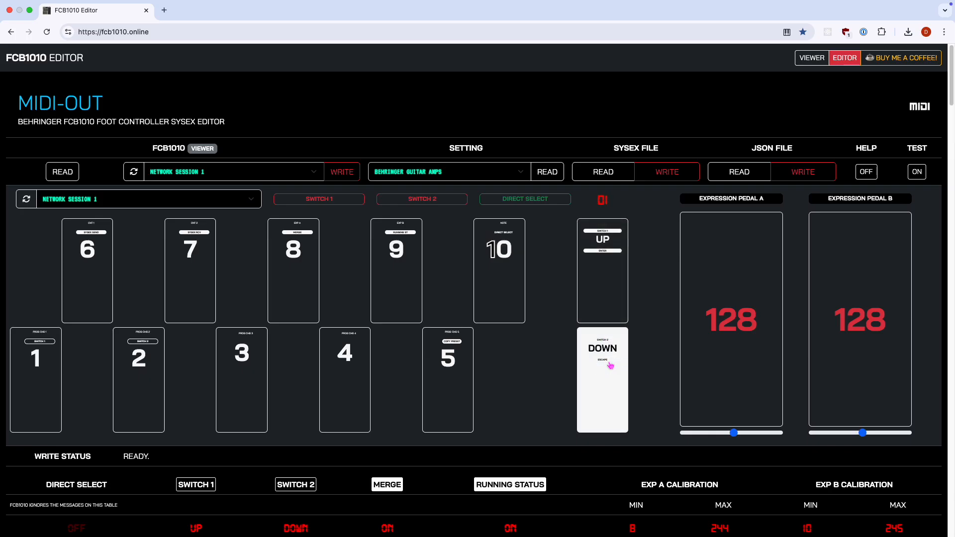
click(916, 171)
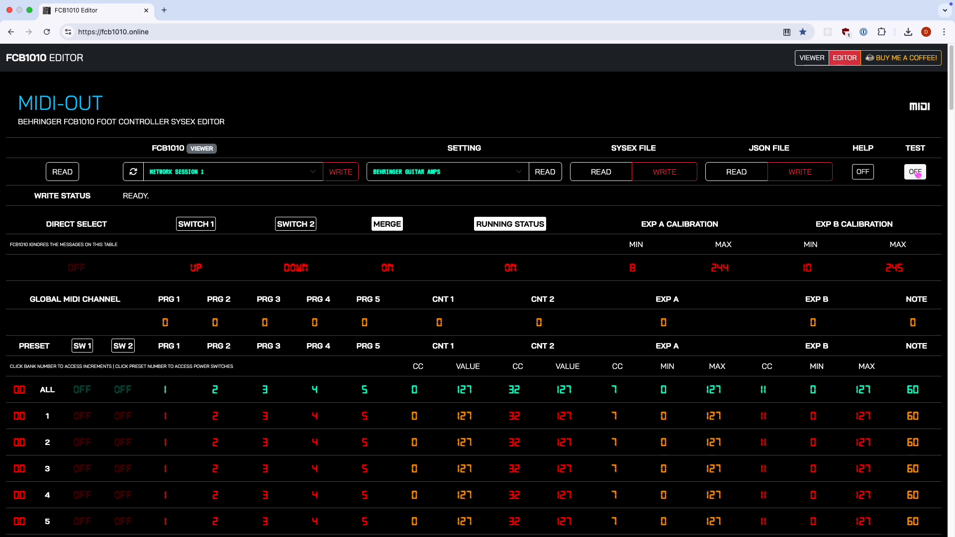
Select ZOOM Corporation U-44 ZOOM U-44 MIDI I/O Port as the FCB1010 MIDI port
click(235, 172)
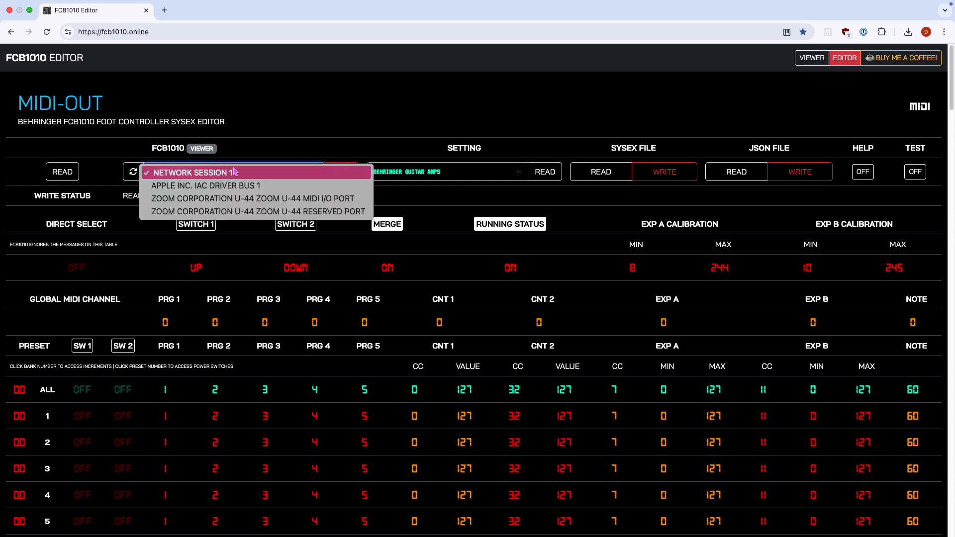
click(234, 199)
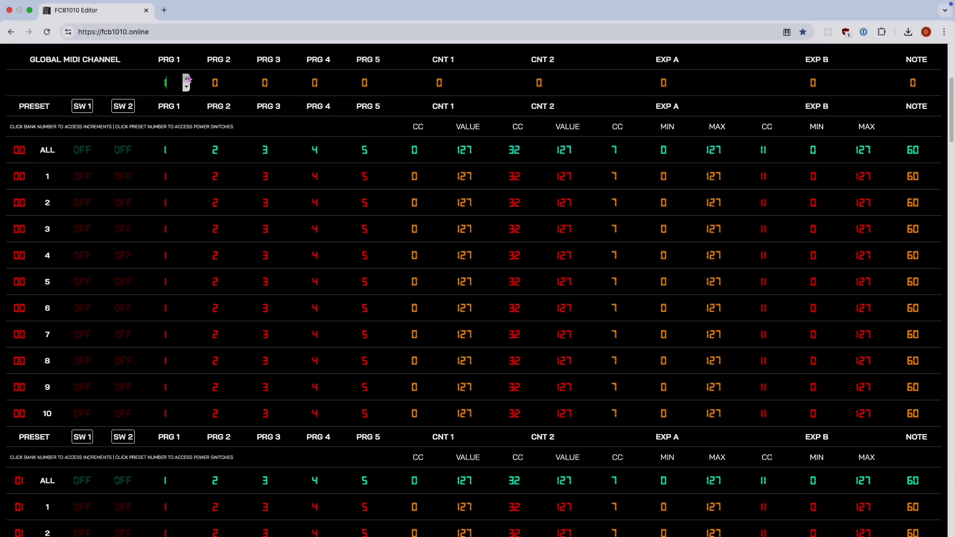
Set the global MIDI channel for PRG 1 to 5
click(187, 78)
click(187, 78)
click(187, 79)
Set the global MIDI channel for PRG 2 to 9
click(236, 79)
click(236, 78)
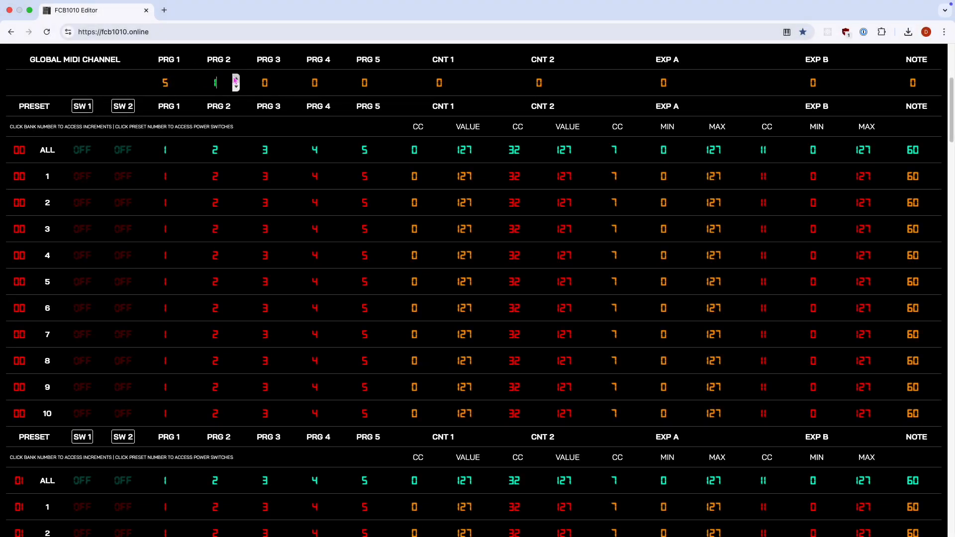
click(236, 78)
click(236, 79)
click(235, 78)
click(236, 78)
click(235, 78)
click(236, 79)
click(236, 78)
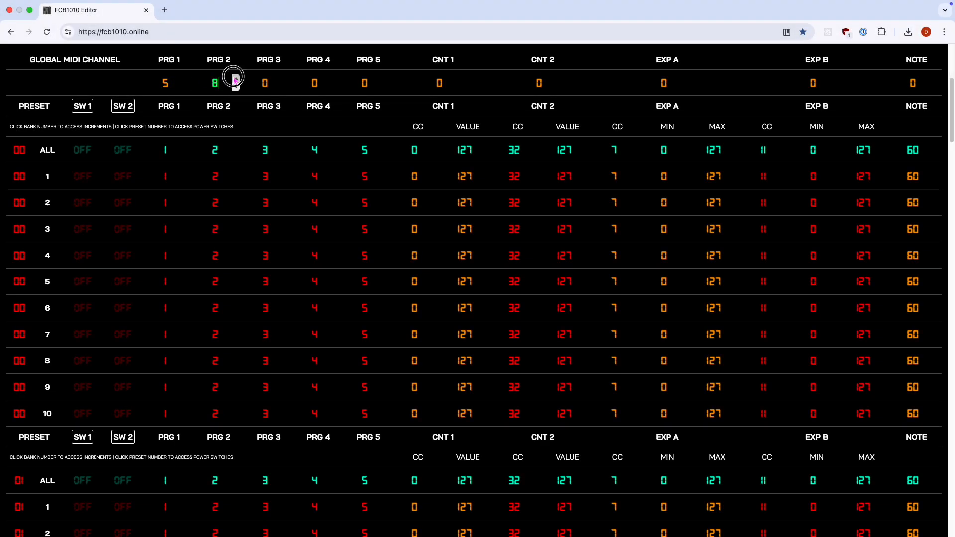
Set the global MIDI channels for PRG 3 and PRG 4 to 3 each
click(286, 79)
click(285, 79)
click(285, 79)
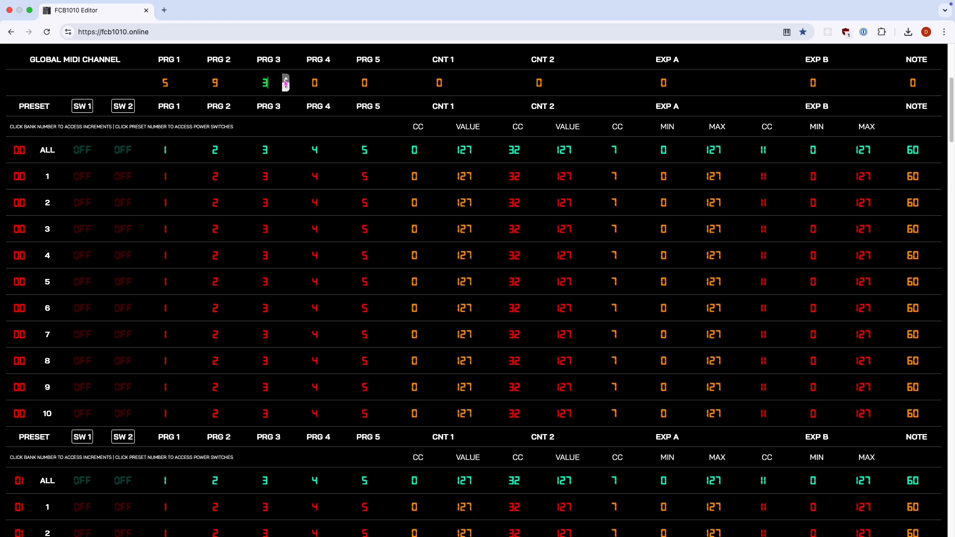
click(335, 78)
click(335, 79)
click(335, 78)
Set the global MIDI channels for PRG 5 and CNT 1 to 4 each
click(385, 79)
click(384, 79)
click(385, 78)
click(385, 79)
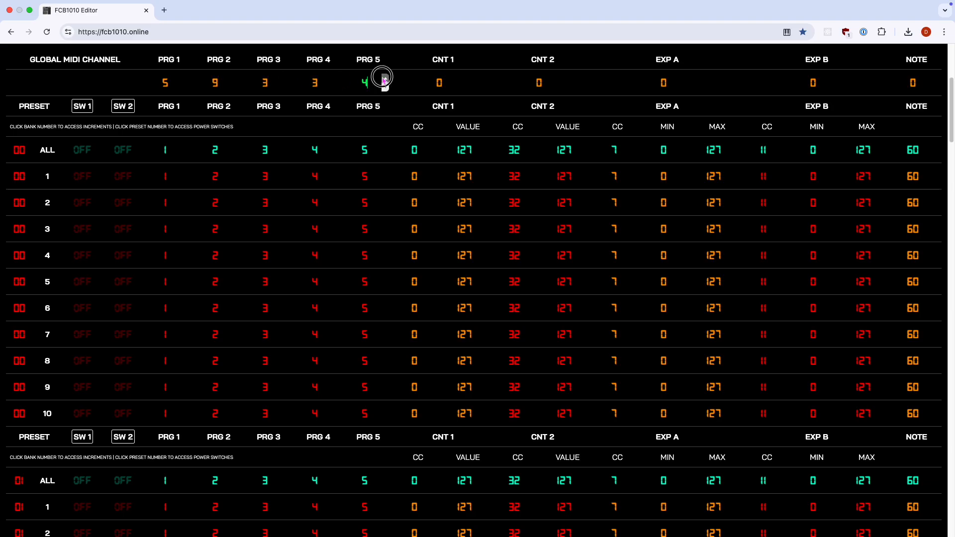
click(485, 79)
click(484, 79)
click(485, 79)
click(485, 79)
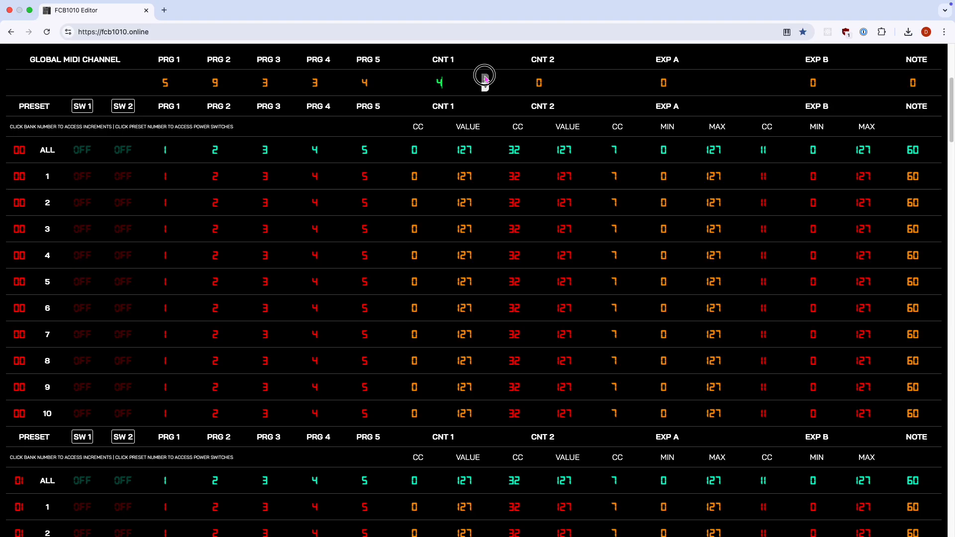
Set the global MIDI channels for CNT 2 and EXP A to 5 each
click(584, 78)
click(584, 78)
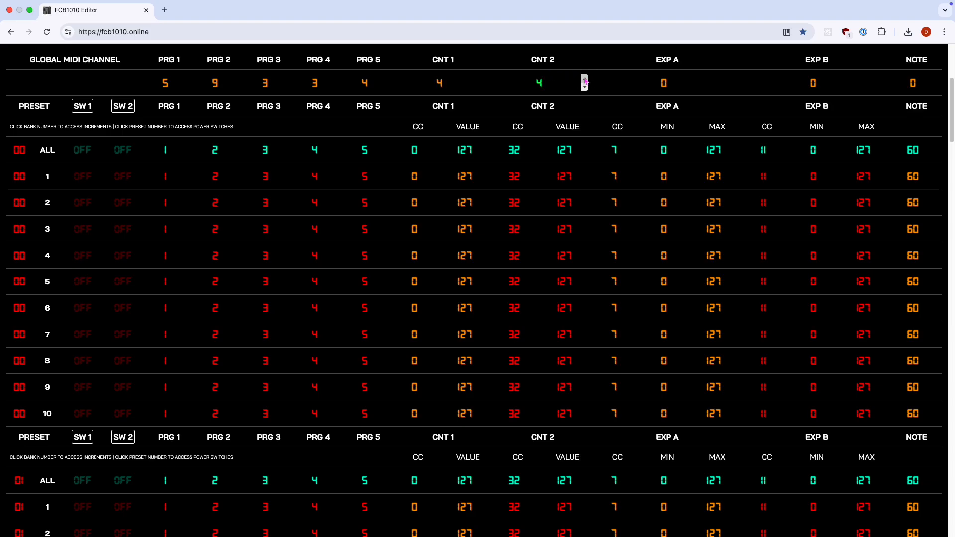
click(585, 79)
click(734, 79)
click(735, 79)
click(734, 79)
click(734, 79)
click(735, 78)
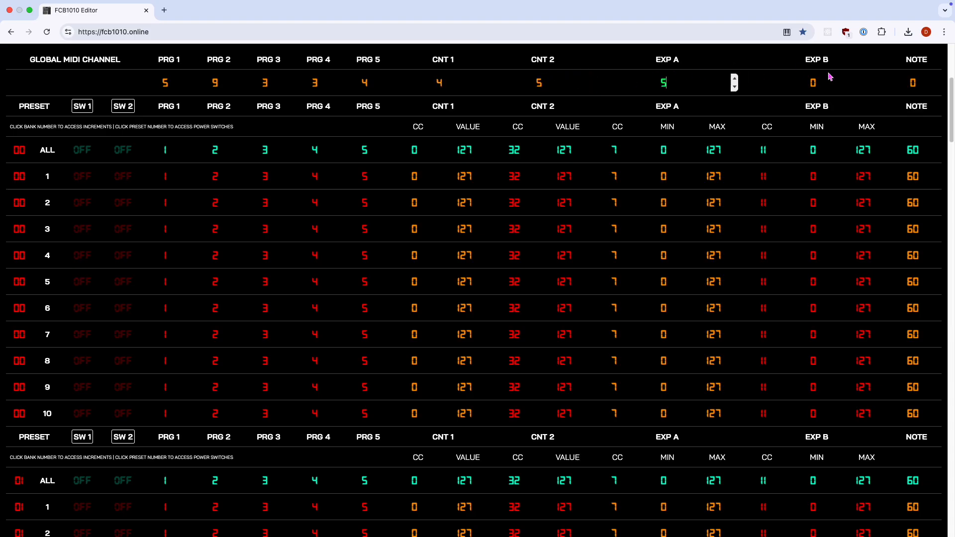
Set the global MIDI channel for EXP B to 5
click(884, 79)
click(884, 79)
click(883, 78)
click(883, 79)
click(884, 79)
Raise the global MIDI channel for NOTE in single increments
click(934, 79)
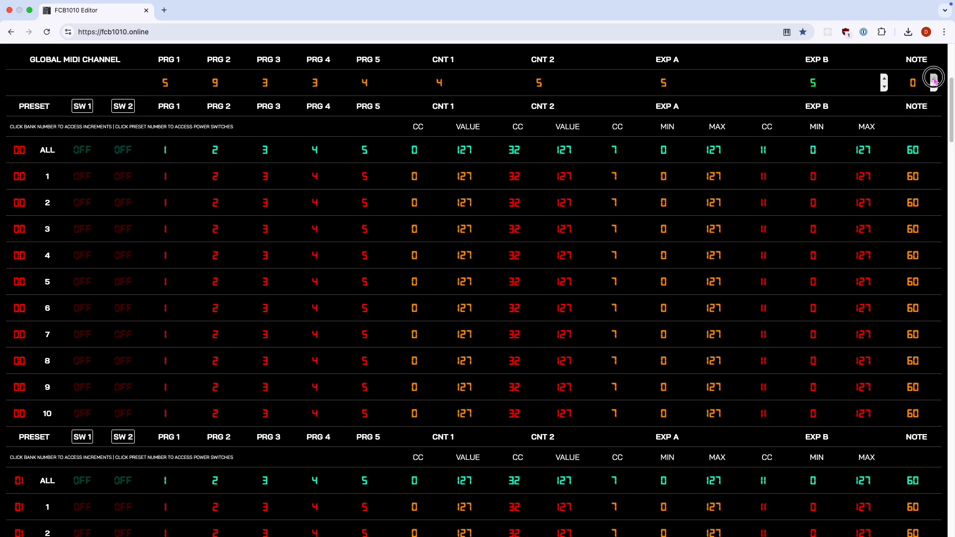
click(933, 78)
click(934, 78)
click(933, 78)
click(933, 78)
click(934, 78)
click(933, 78)
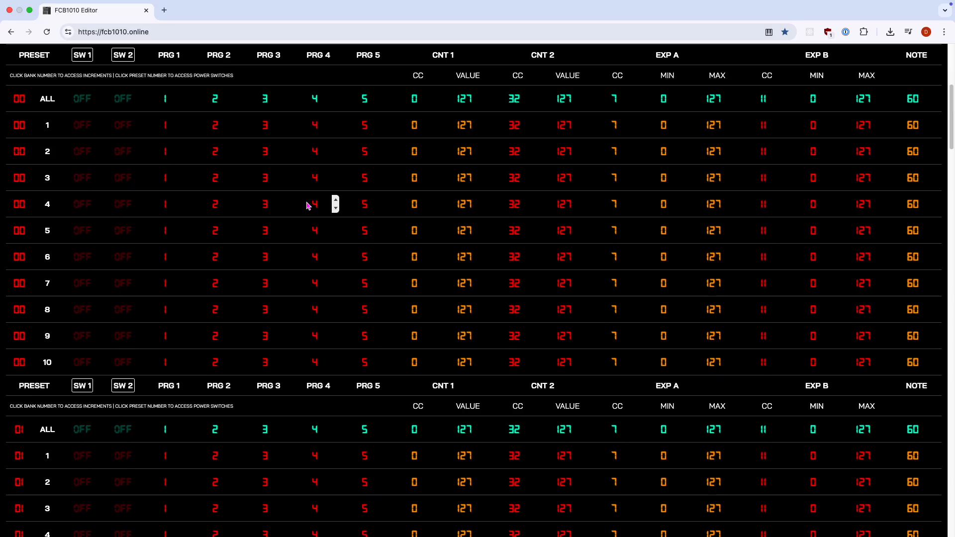
scroll(307, 206, down, 6)
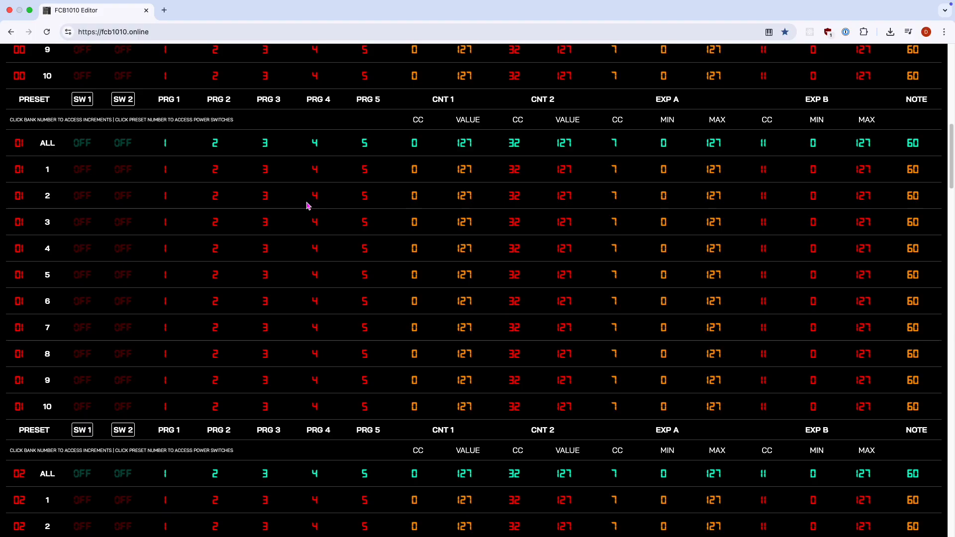
scroll(307, 206, down, 11)
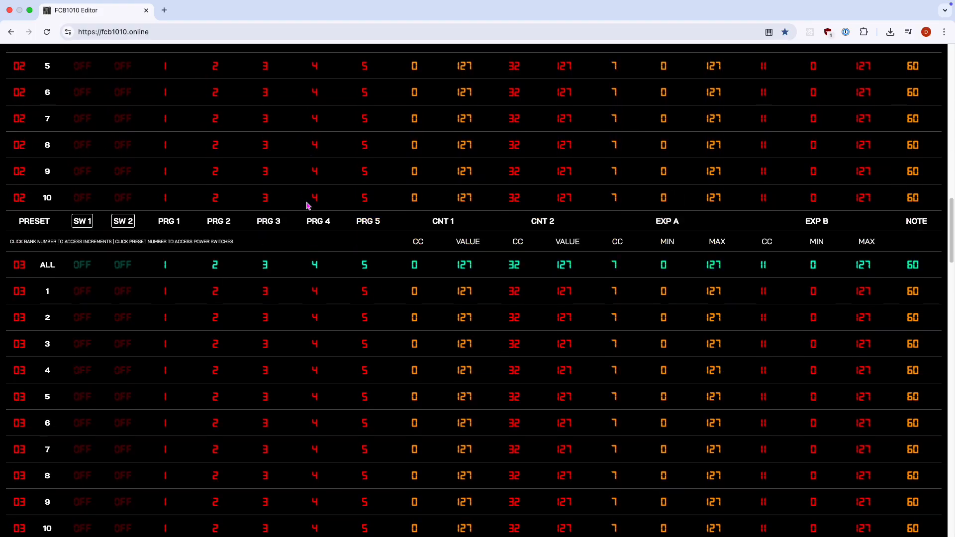
Look through the preset rows of the remaining banks down to bank 09
scroll(307, 205, down, 13)
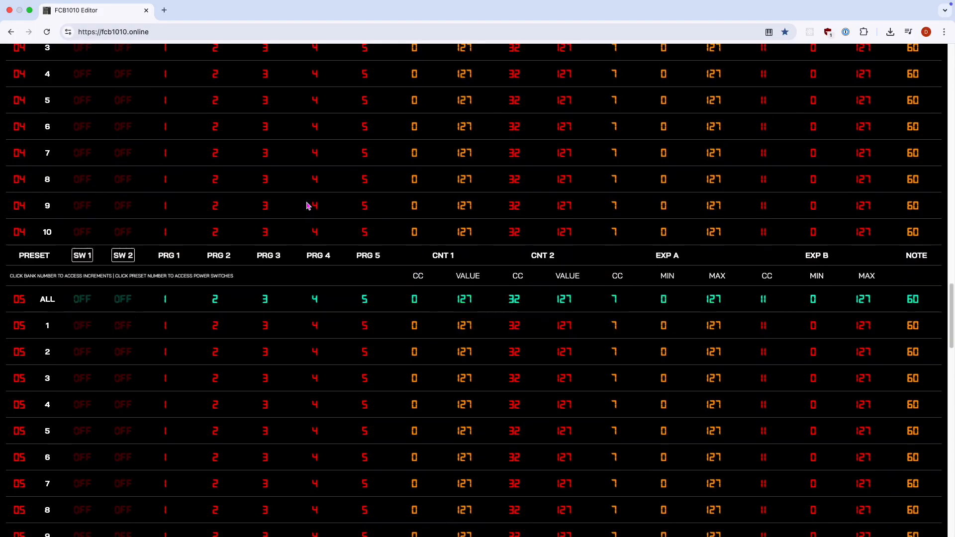
scroll(307, 205, down, 13)
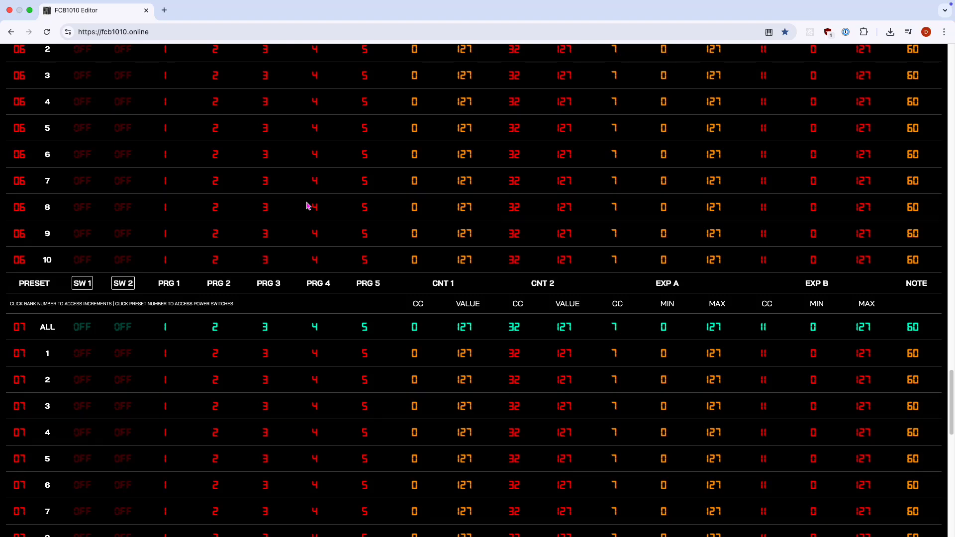
scroll(308, 206, down, 13)
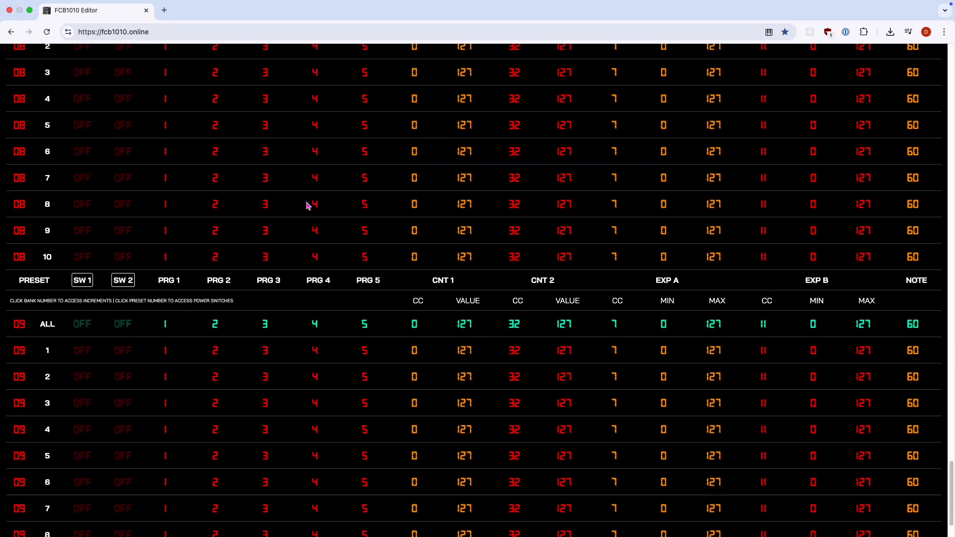
scroll(307, 205, down, 2)
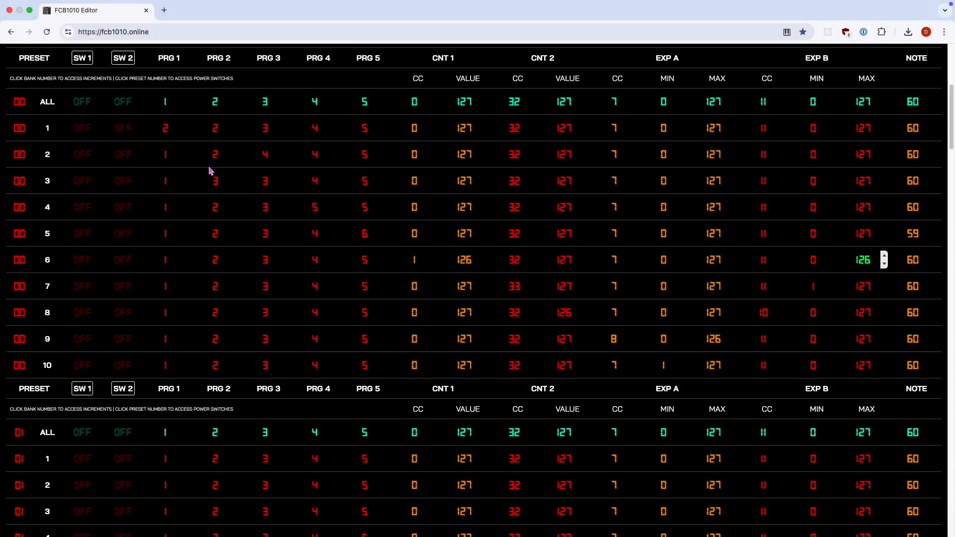
Turn on SW 1 and SW 2 for presets 1 and 2 in bank 00
click(81, 133)
click(120, 134)
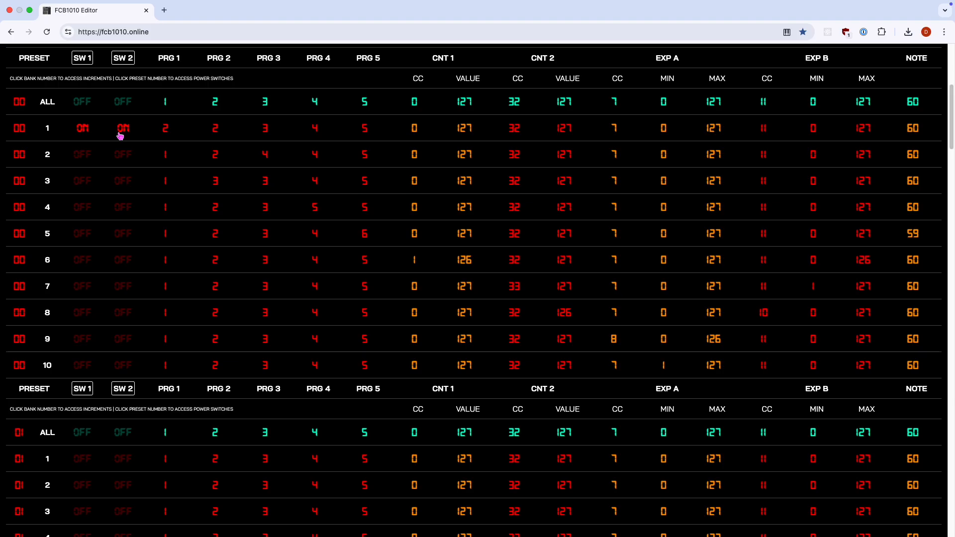
click(119, 155)
click(83, 155)
In bank 00, set PRG 1 through PRG 5 on presets 1 through 5 respectively to 3, 1, 4, 4 and 7
click(186, 124)
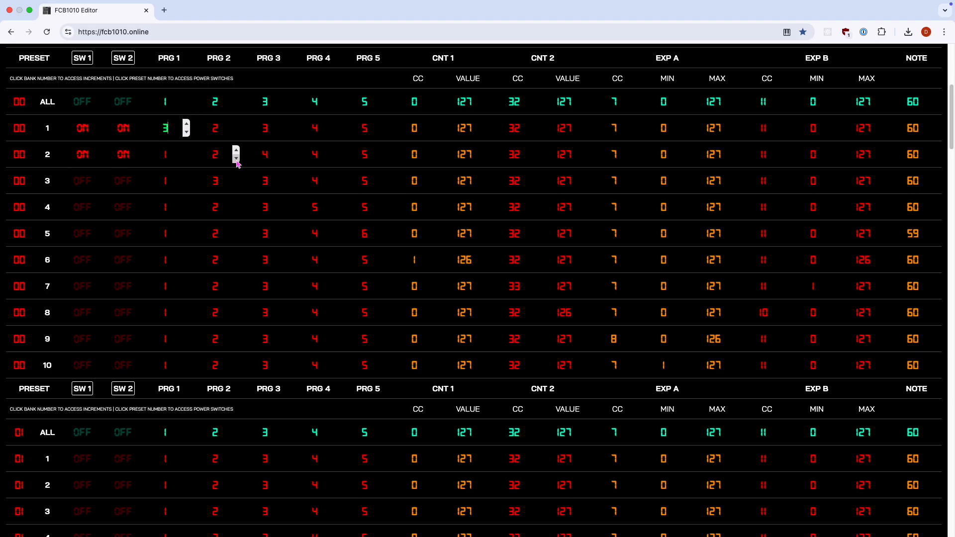
click(236, 158)
click(285, 178)
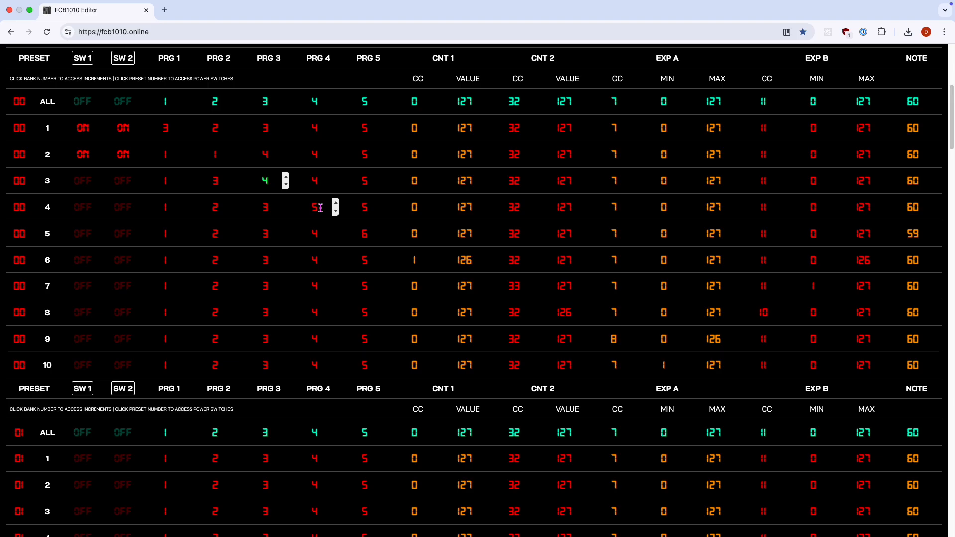
click(335, 211)
click(386, 230)
In bank 00, set preset 6's CNT 1 to CC 2 and VALUE 125, and preset 7's CNT 2 to CC 34 and VALUE 126
click(435, 255)
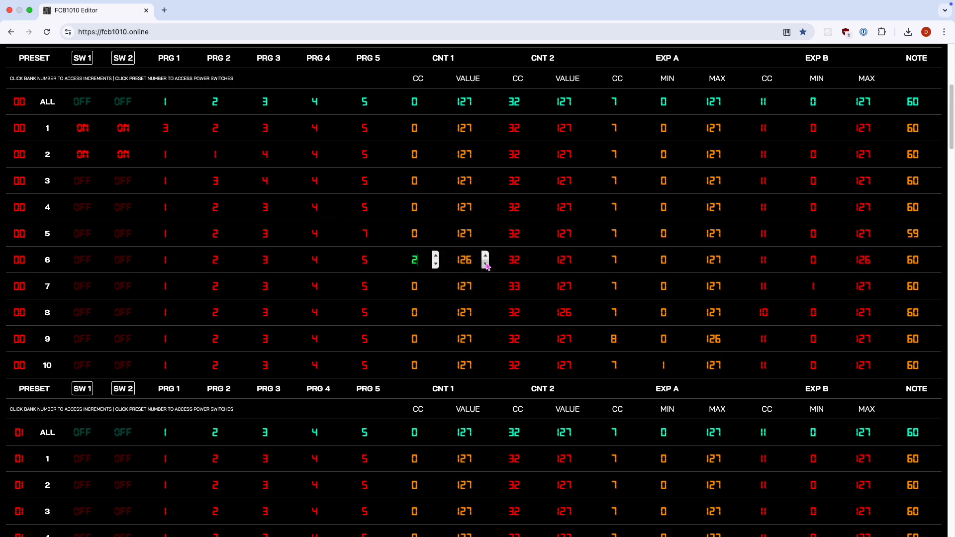
click(485, 263)
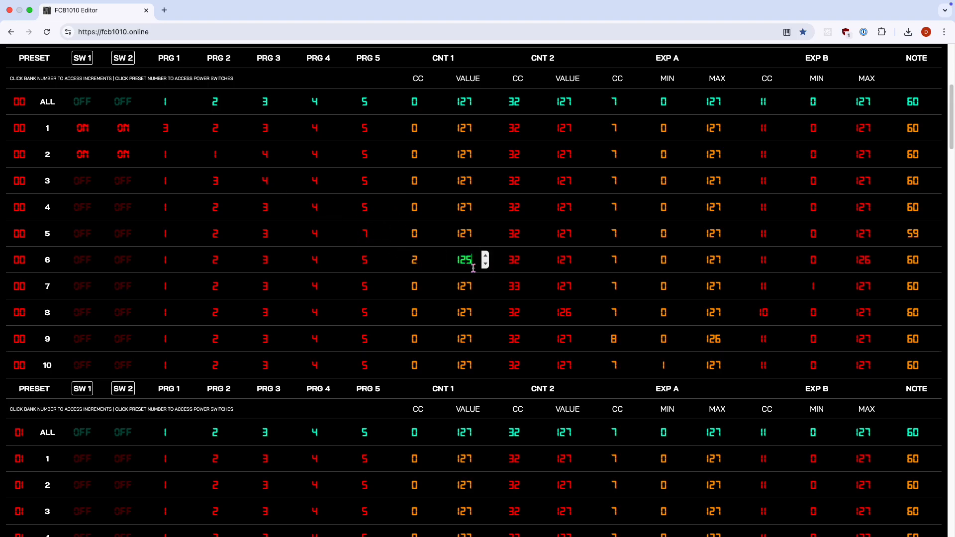
click(534, 282)
click(585, 291)
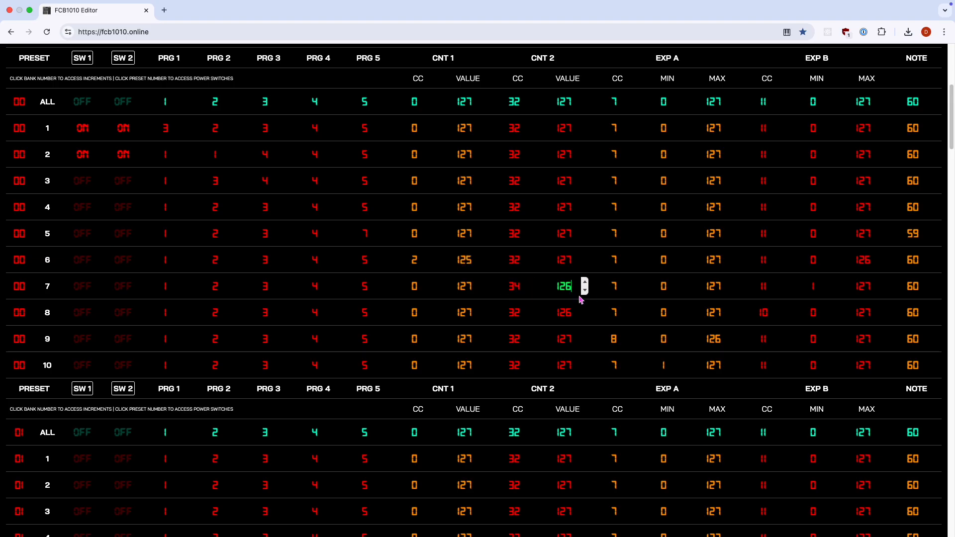
In bank 00, set EXP A CC 8 on preset 8, EXP A MAX 126 on preset 10, and EXP B CC 12 with MIN 1 on preset 9
click(634, 308)
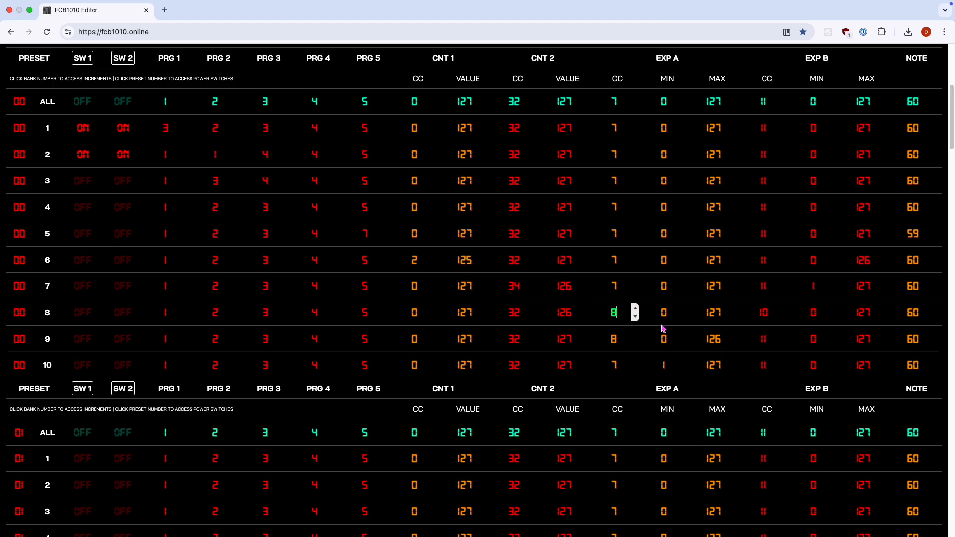
click(685, 343)
click(735, 370)
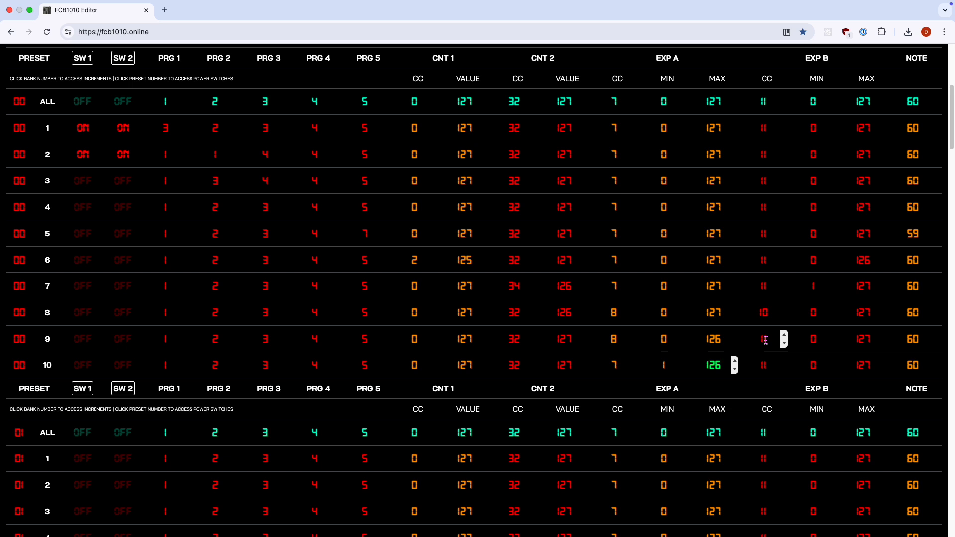
click(784, 335)
click(834, 335)
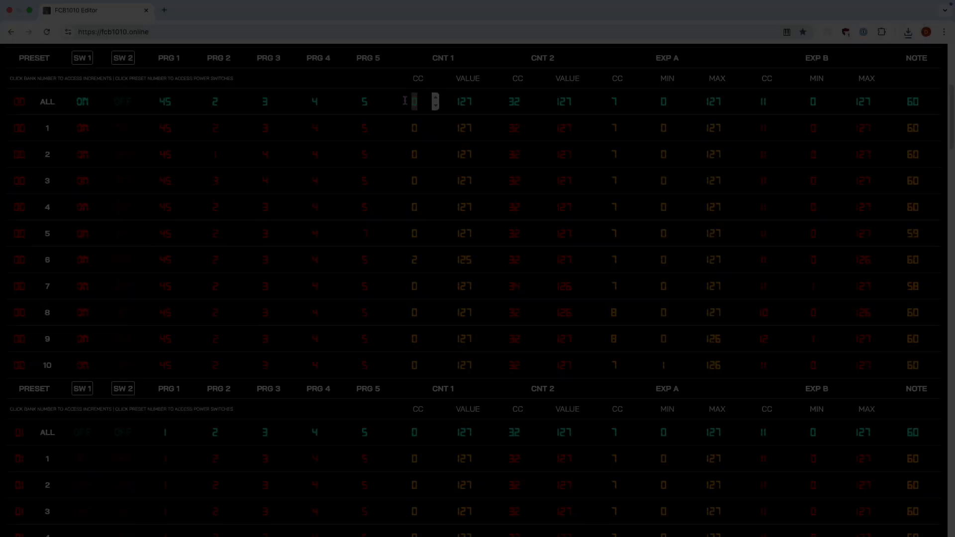
Set CNT 1 to CC 80 and VALUE 64 for all presets of bank 00 at once
click(464, 101)
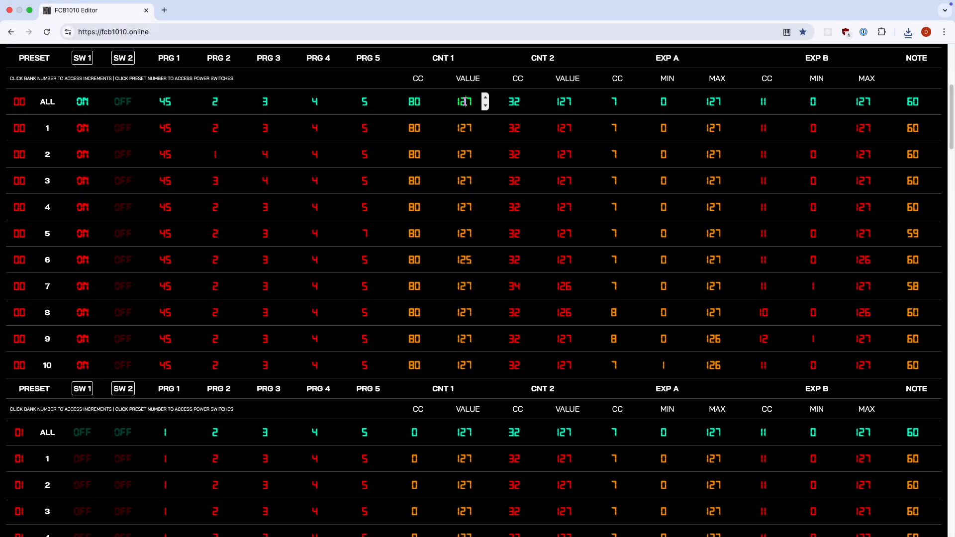
drag(472, 103, 453, 102)
text(64)
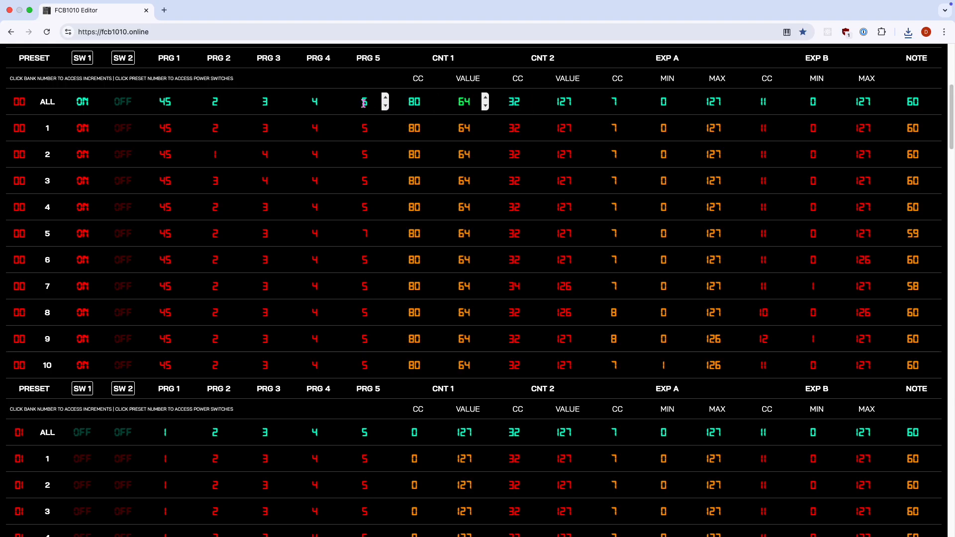
Set PRG 5 to 3 and PRG 4 to 5 for all presets of bank 00
click(386, 106)
click(386, 106)
click(335, 99)
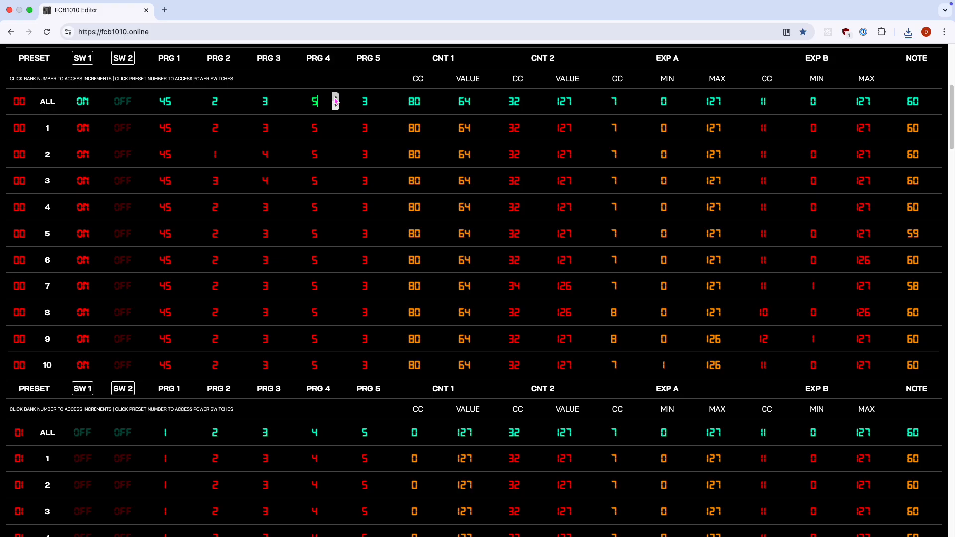
Set PRG 1 to 4 and turn on SW 2 for all presets of bank 01
scroll(336, 102, down, 6)
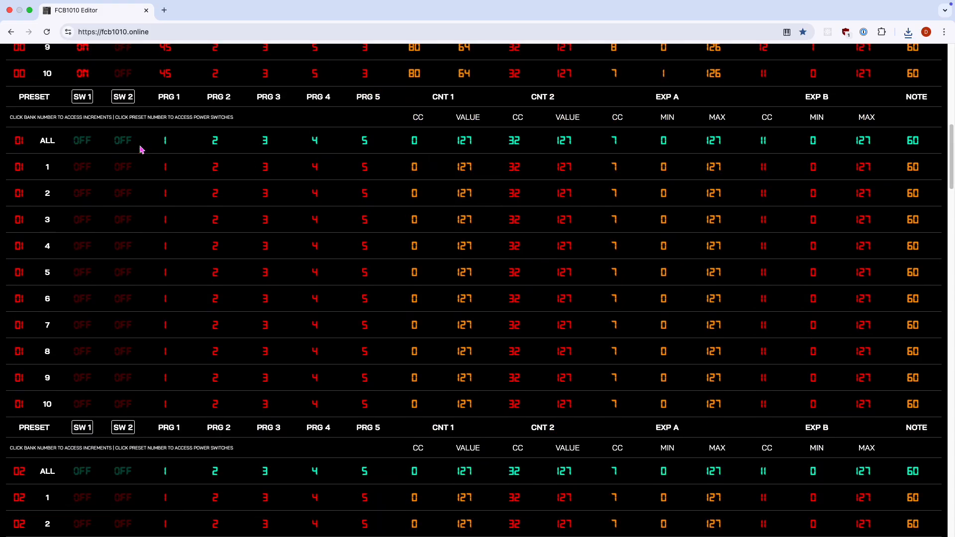
click(186, 137)
click(186, 138)
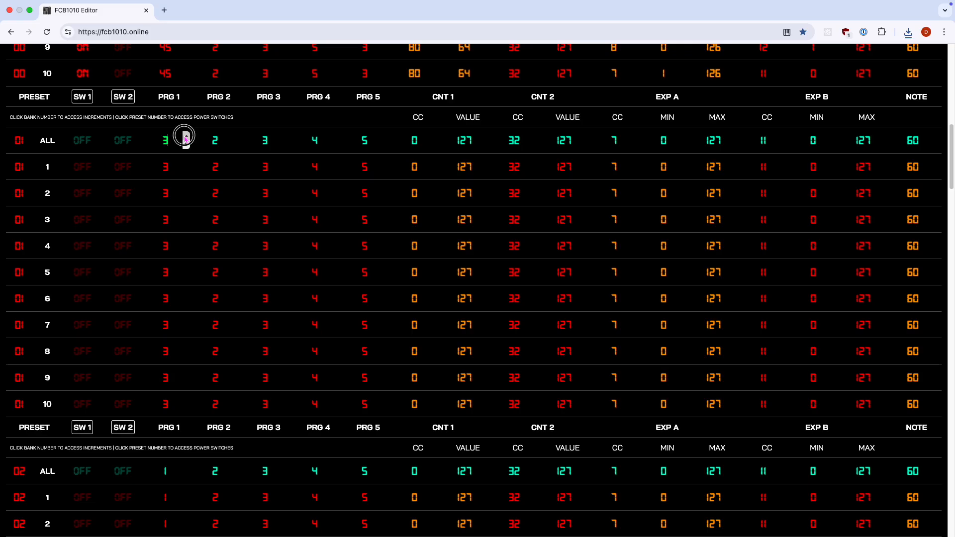
click(185, 137)
click(125, 143)
Turn on SW 1 for all presets of bank 02
scroll(127, 145, down, 3)
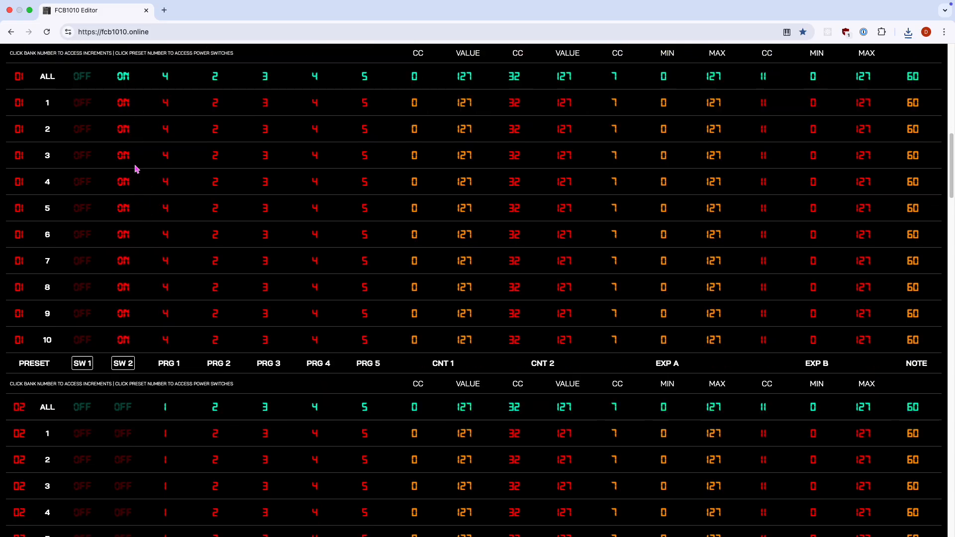
click(84, 305)
scroll(92, 300, down, 3)
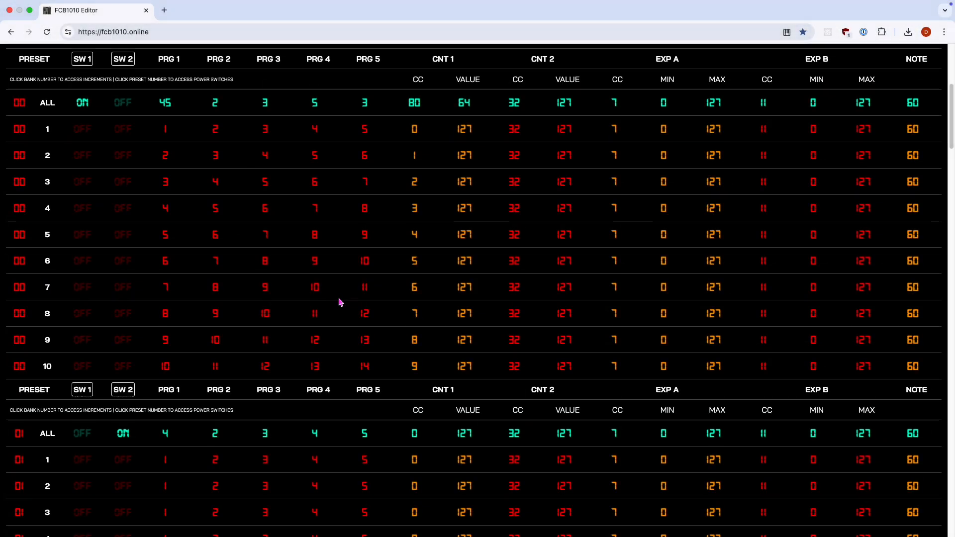
Copy preset 8 of bank 00 and paste it onto preset 5 of bank 01
drag(327, 302, 47, 315)
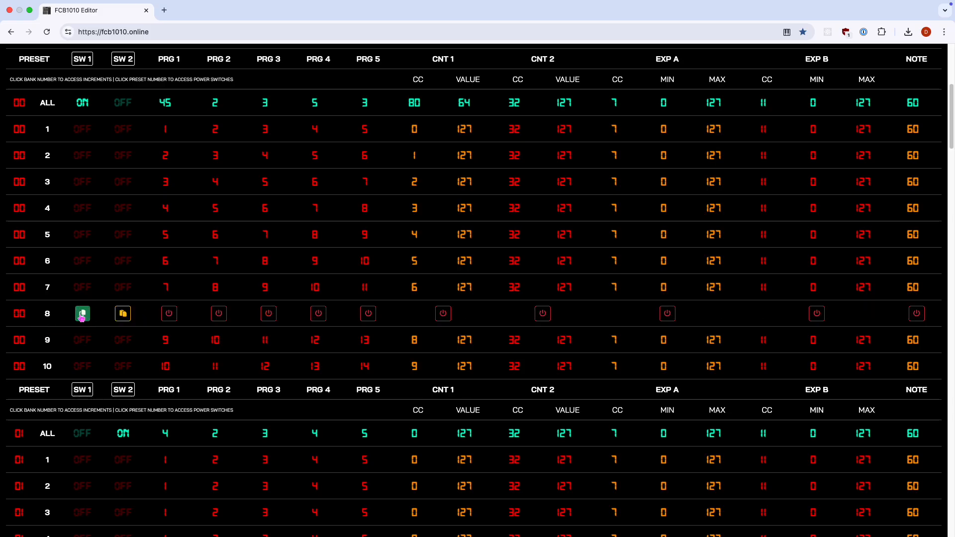
click(47, 315)
scroll(55, 322, down, 5)
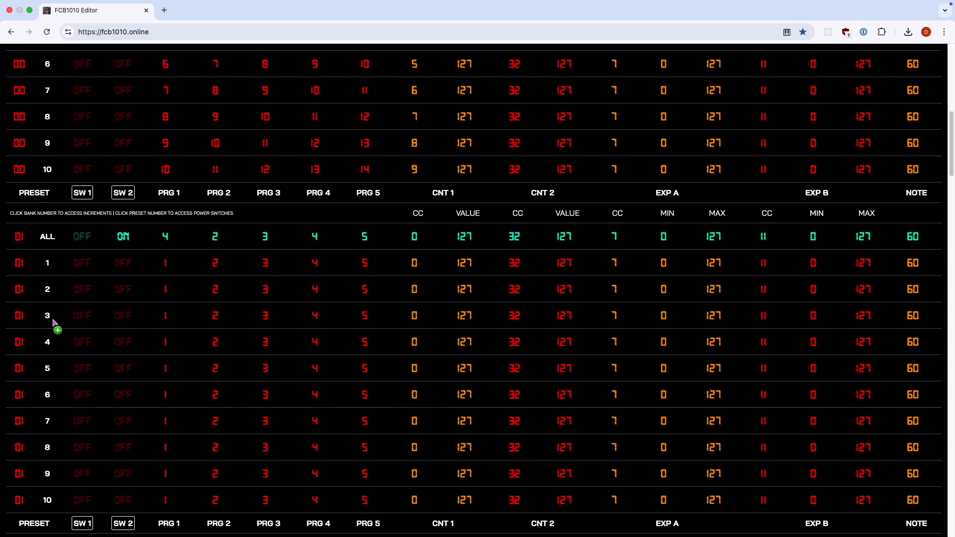
scroll(54, 322, down, 1)
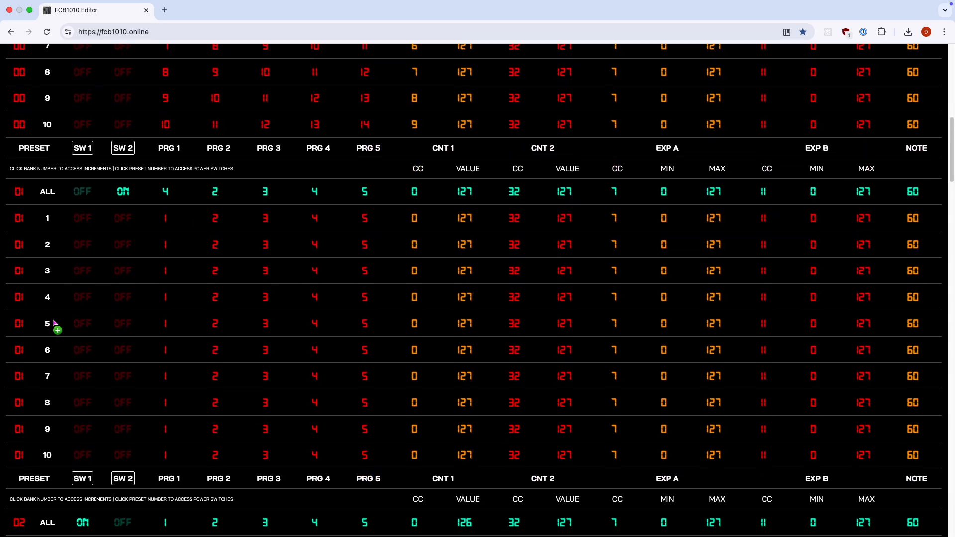
click(49, 325)
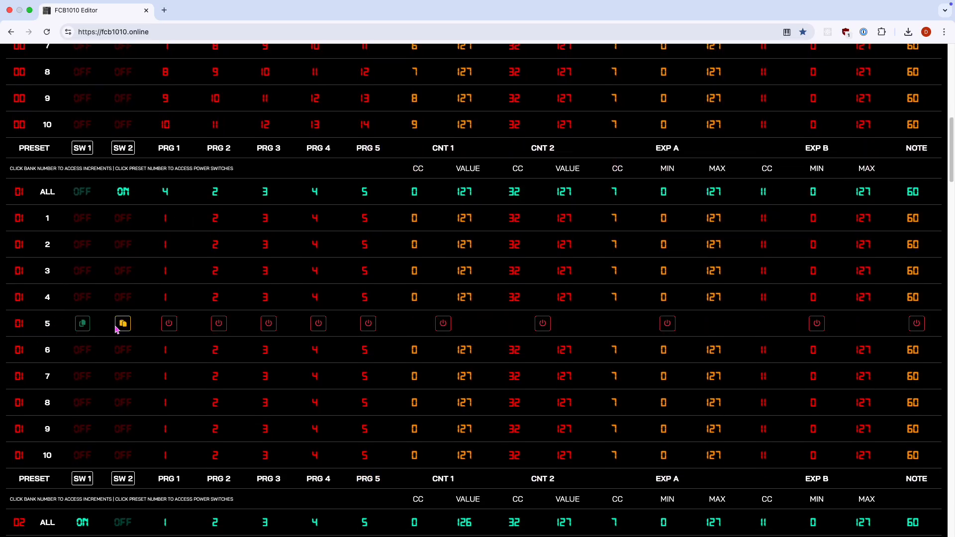
click(123, 325)
click(49, 327)
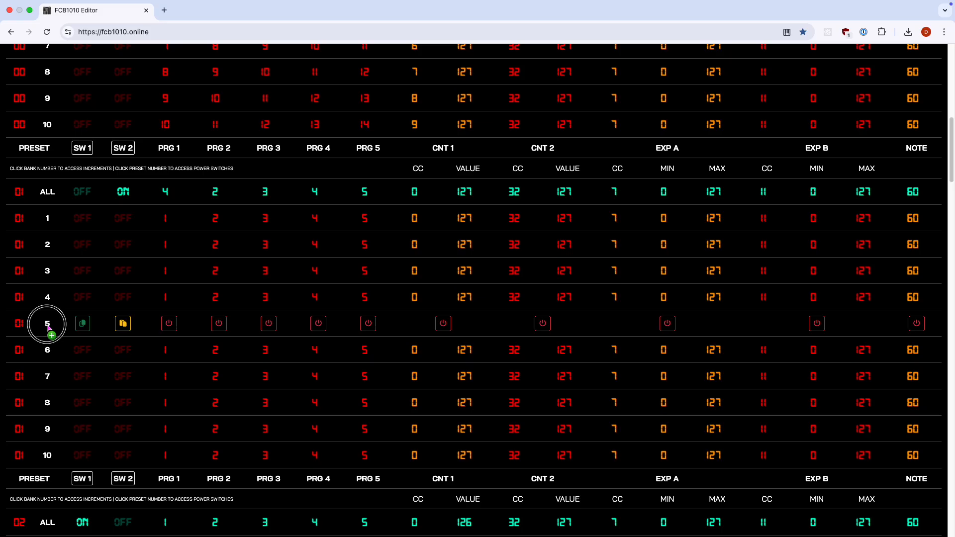
Power off PRG 3, PRG 4 and PRG 5 on preset 4 of bank 00
scroll(177, 328, up, 1)
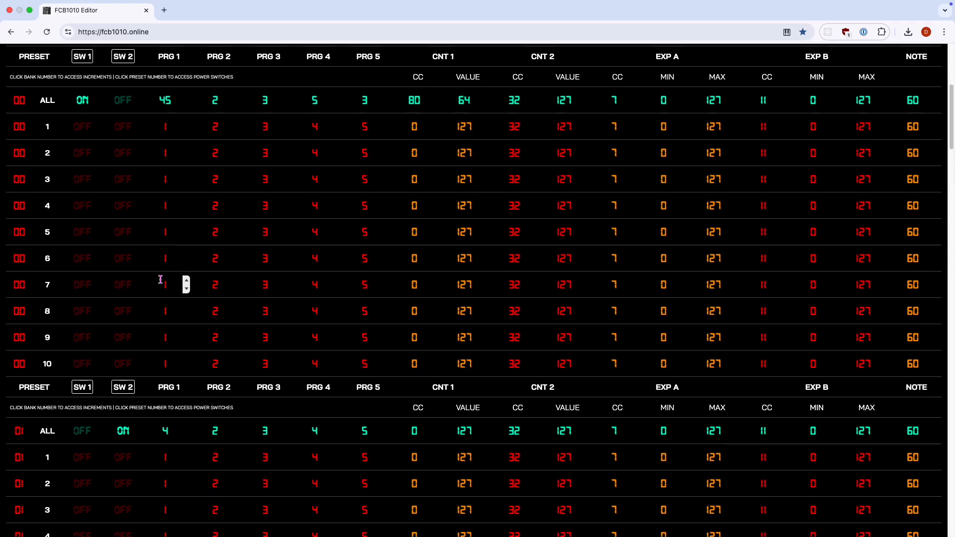
click(48, 210)
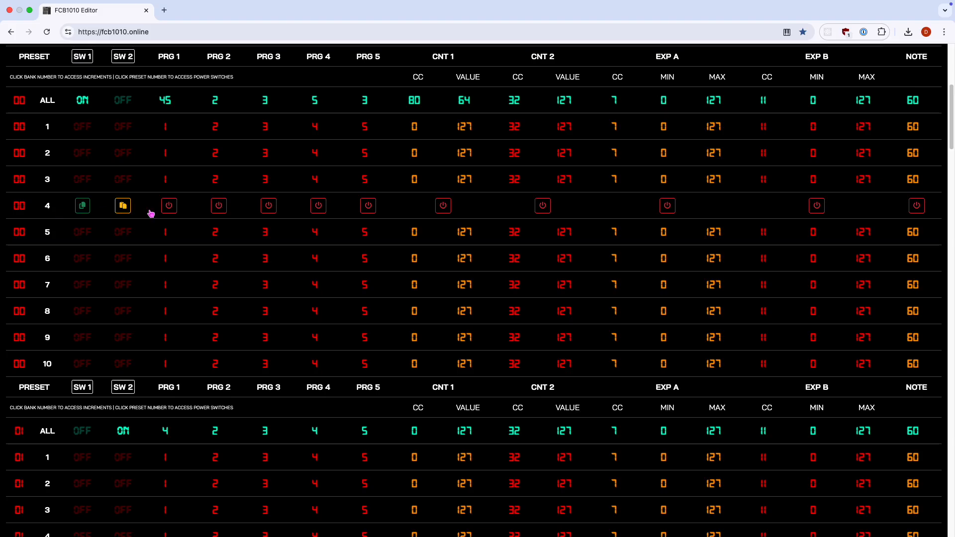
click(269, 208)
click(316, 207)
click(367, 208)
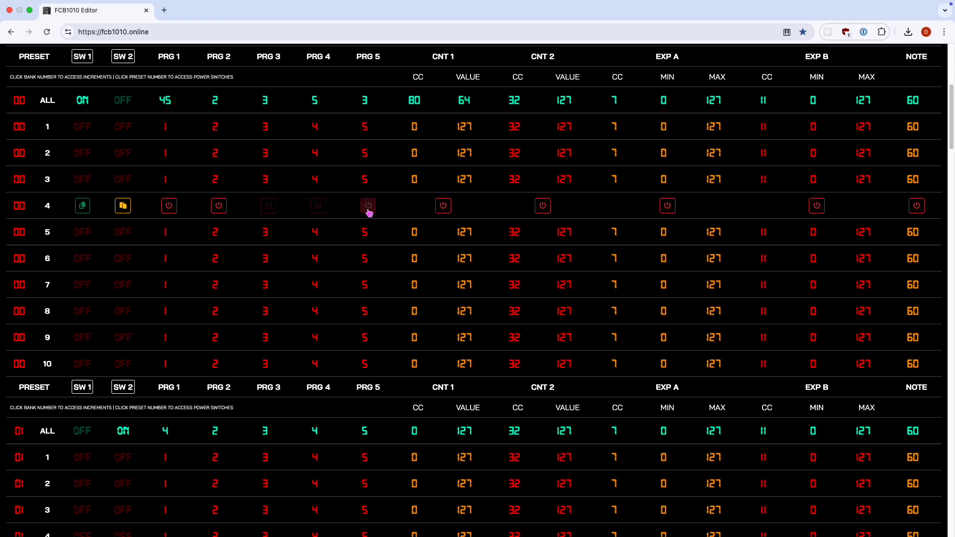
click(47, 210)
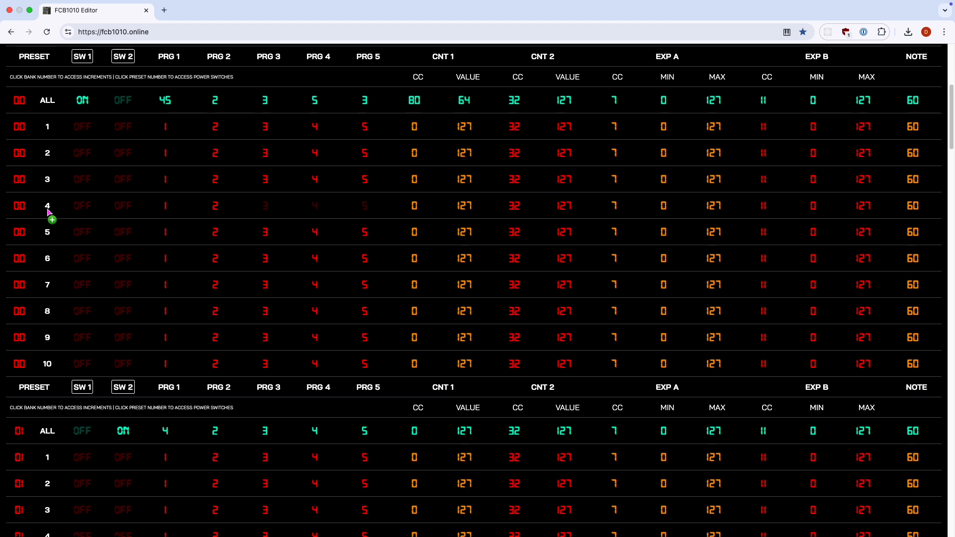
Power PRG 4 back on for preset 4 of bank 00
click(48, 209)
click(317, 206)
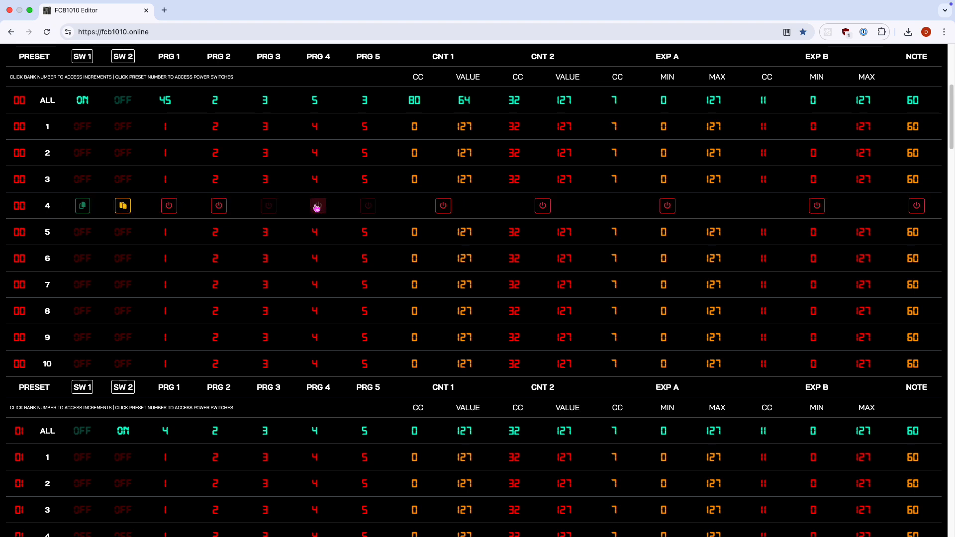
click(48, 210)
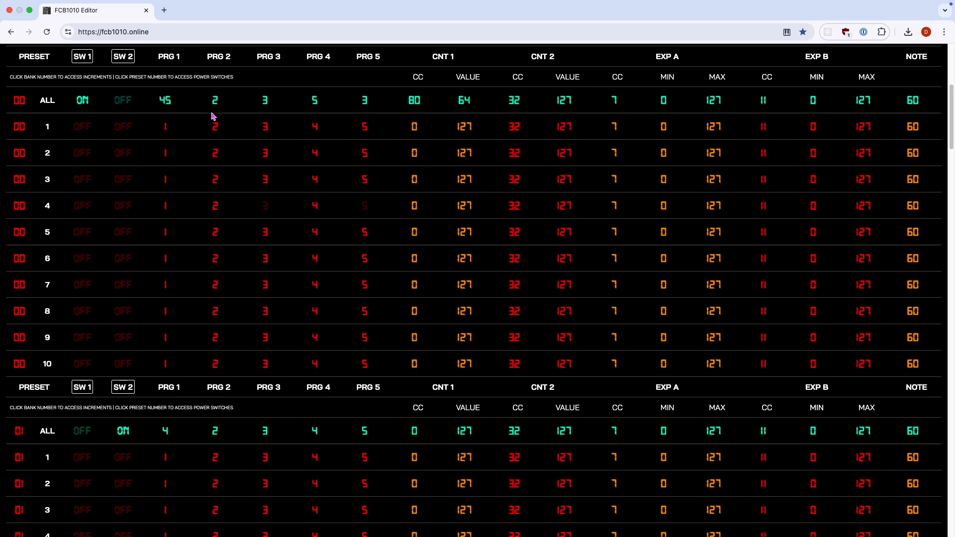
Power off PRG 2 for all presets of bank 00
click(48, 101)
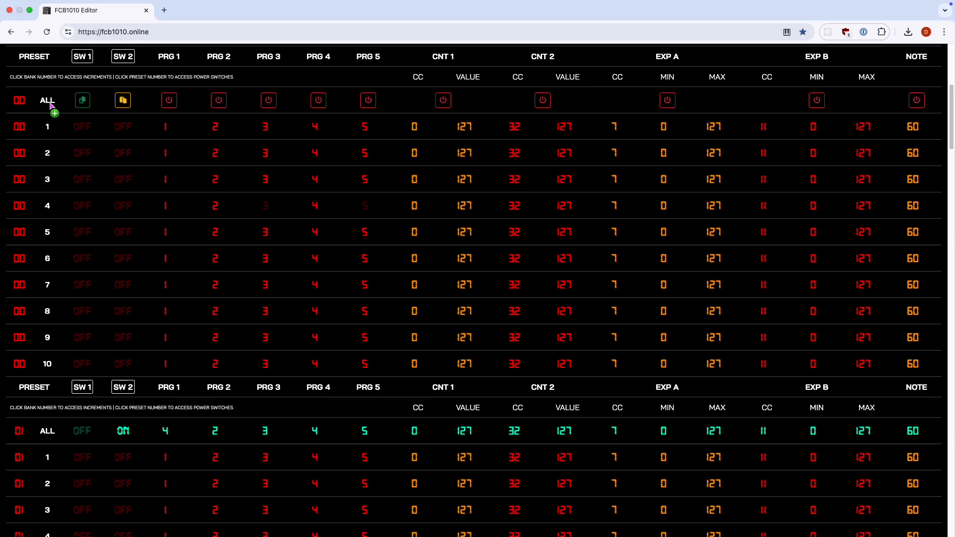
click(219, 101)
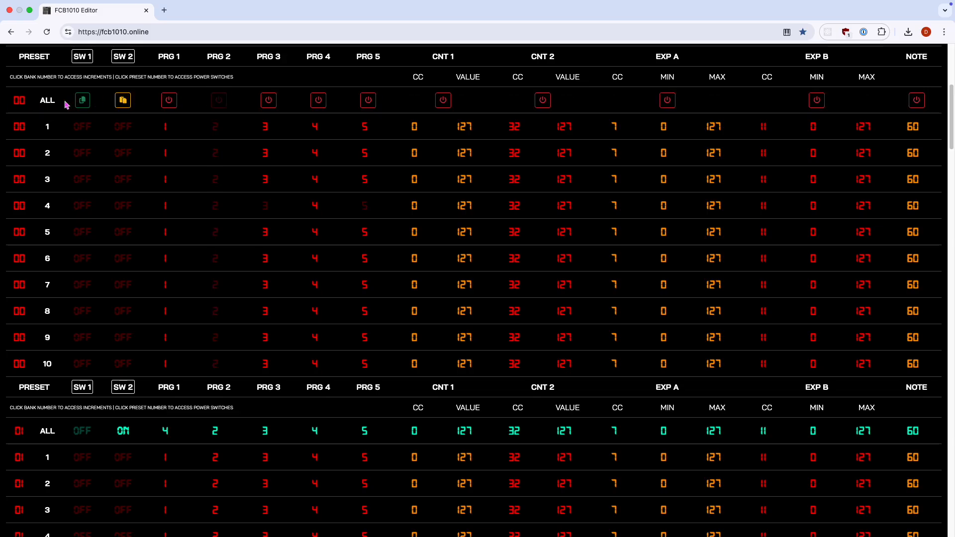
click(47, 102)
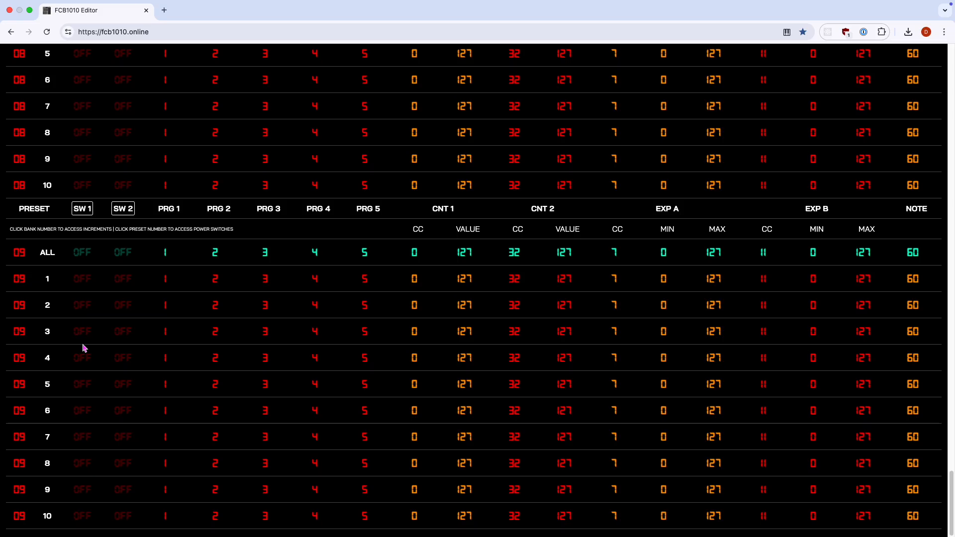
Increment the PRG 2 to PRG 5 and CNT 1 CC values consecutively from preset 4 of bank 00 through preset 3 of bank 01
click(21, 359)
scroll(63, 354, up, 10)
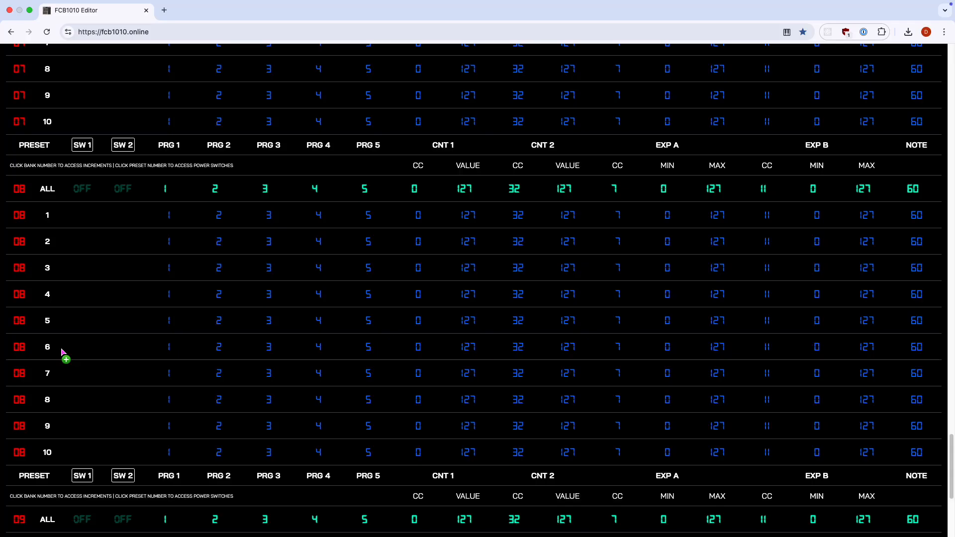
scroll(62, 351, up, 15)
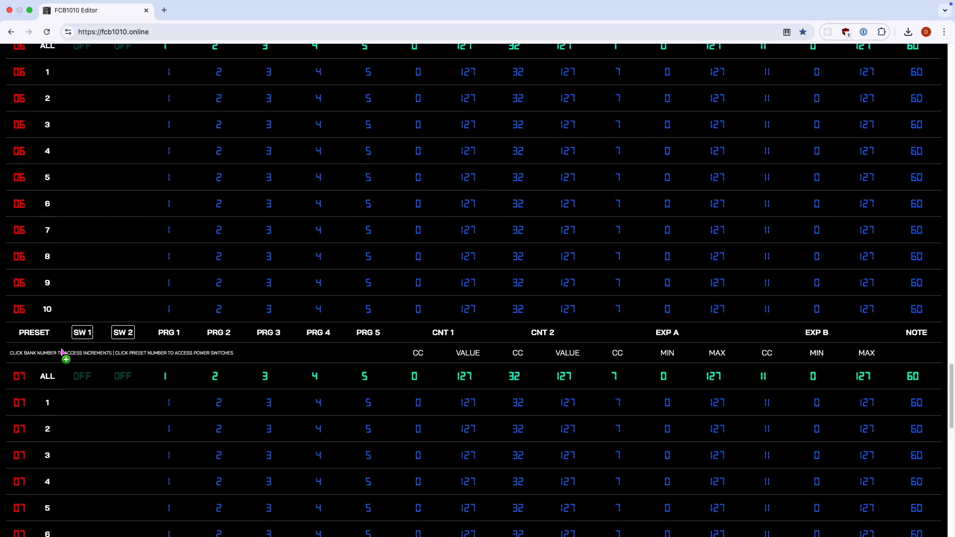
scroll(62, 352, up, 15)
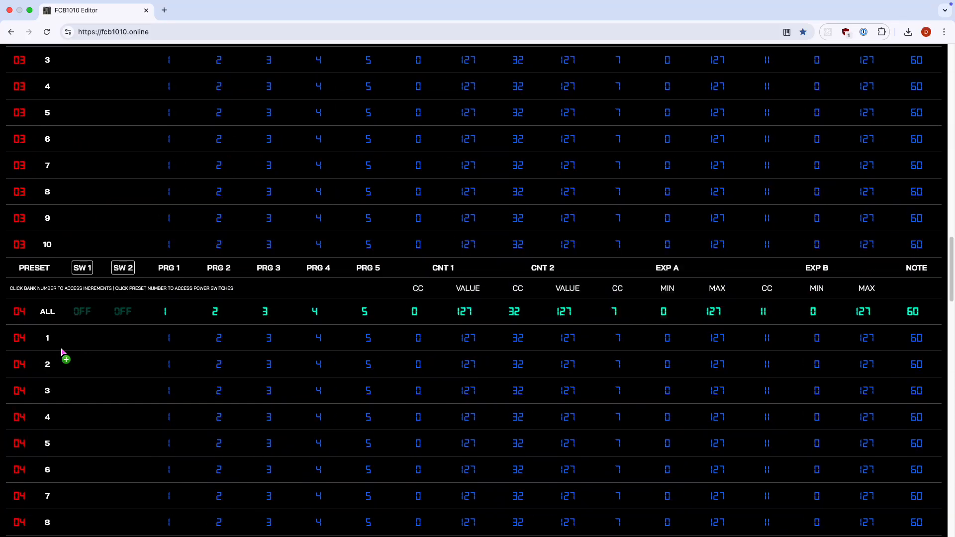
scroll(62, 353, up, 18)
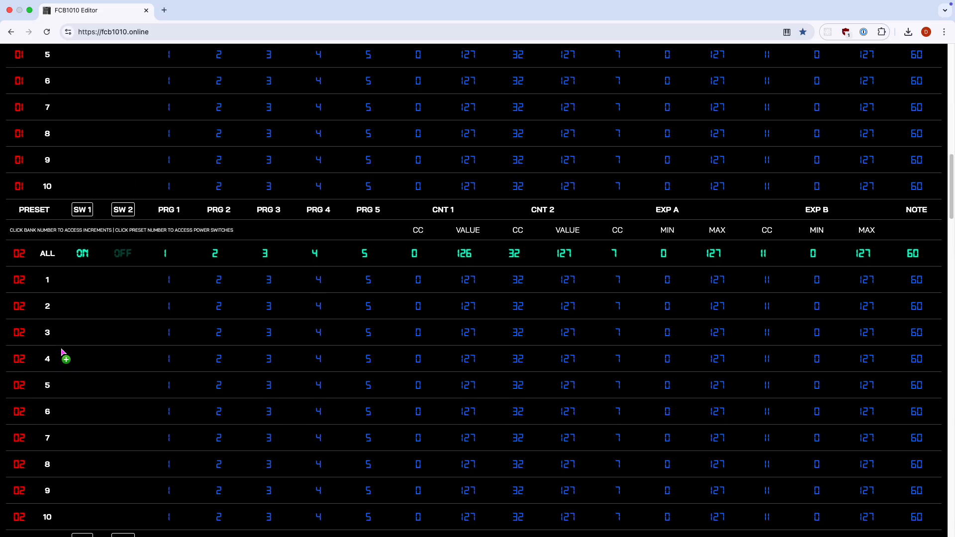
scroll(62, 352, up, 1)
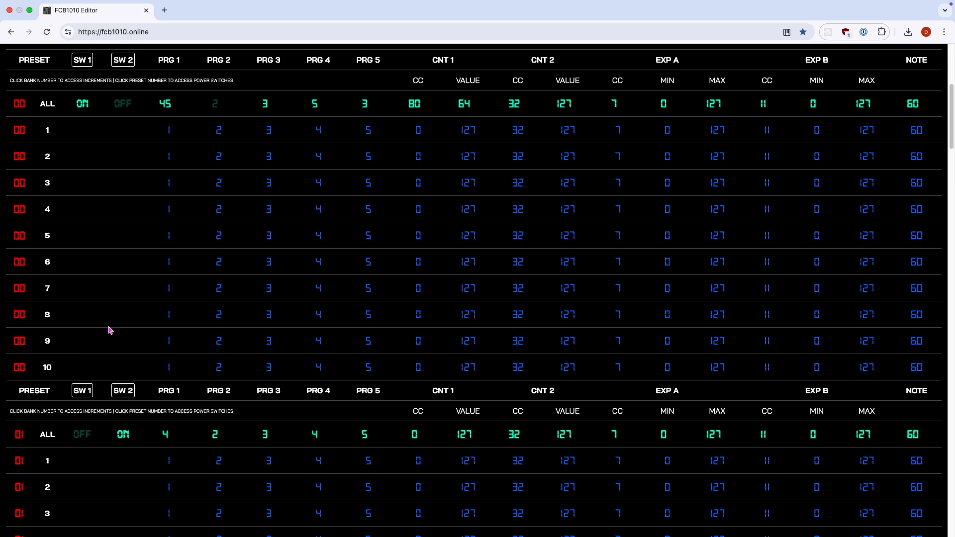
click(218, 213)
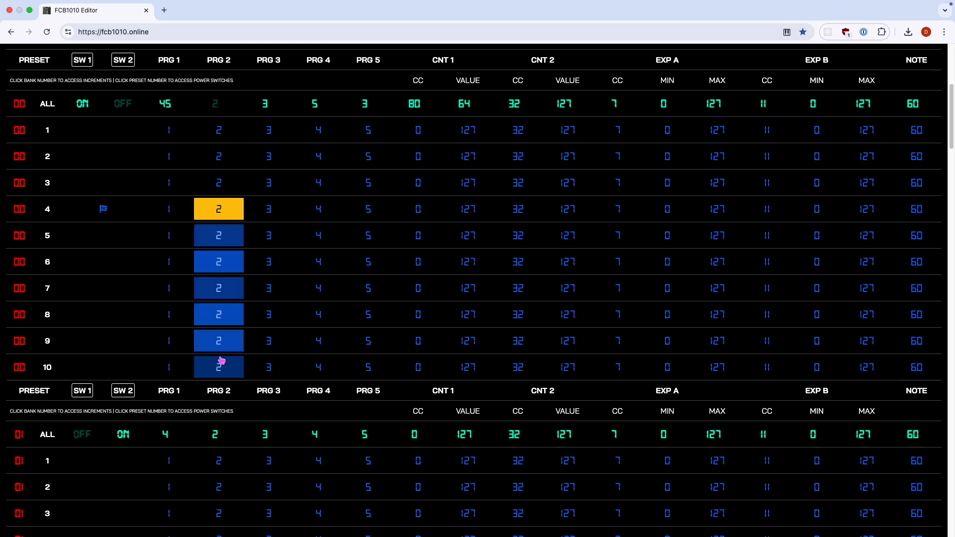
click(230, 375)
scroll(231, 377, down, 3)
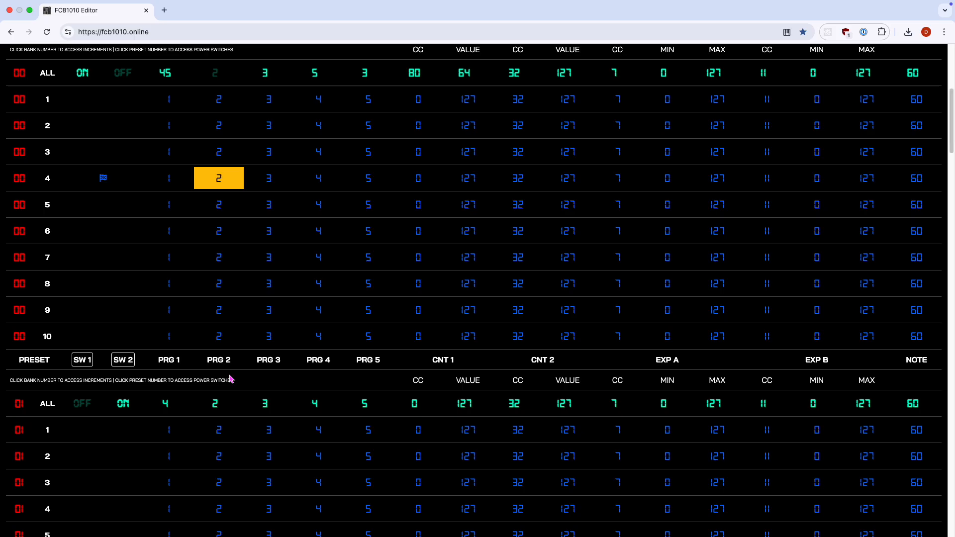
drag(231, 378, 412, 442)
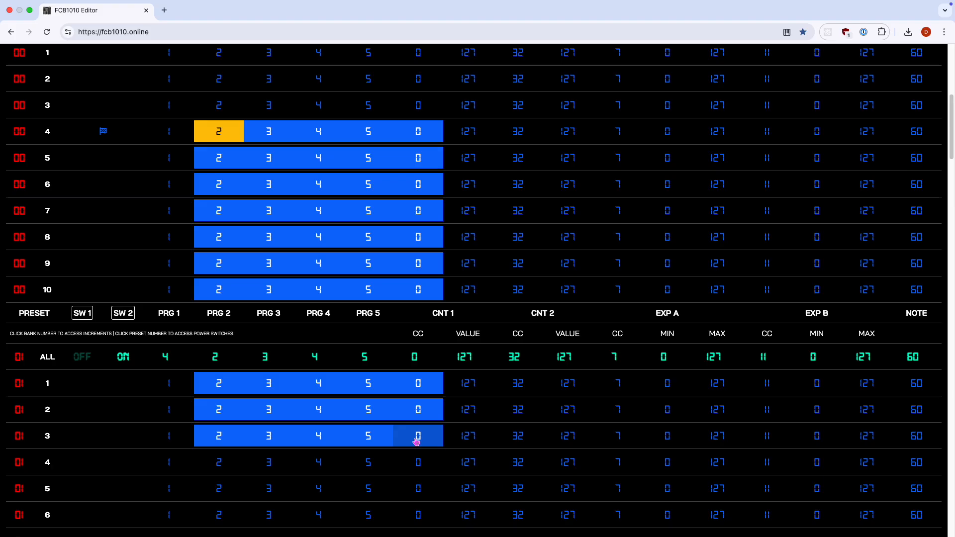
click(416, 441)
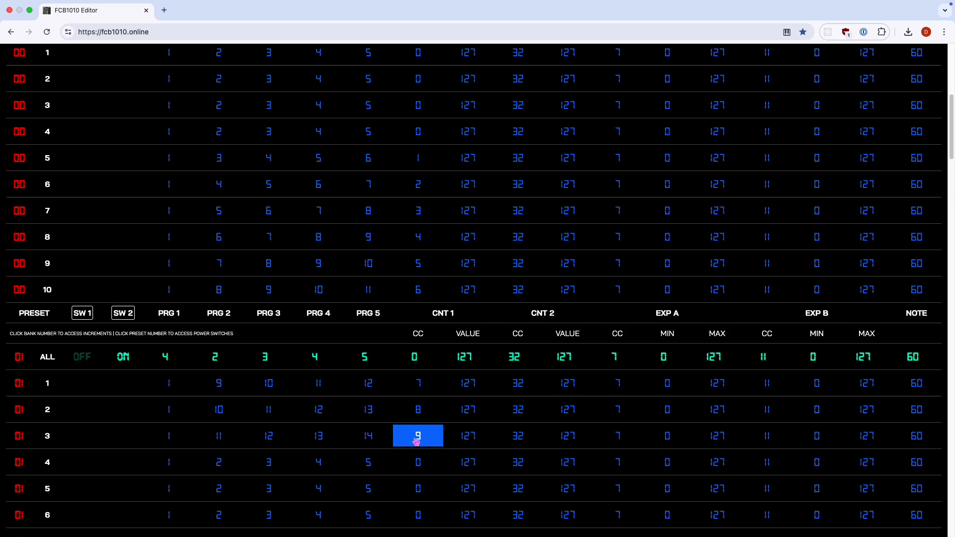
click(18, 438)
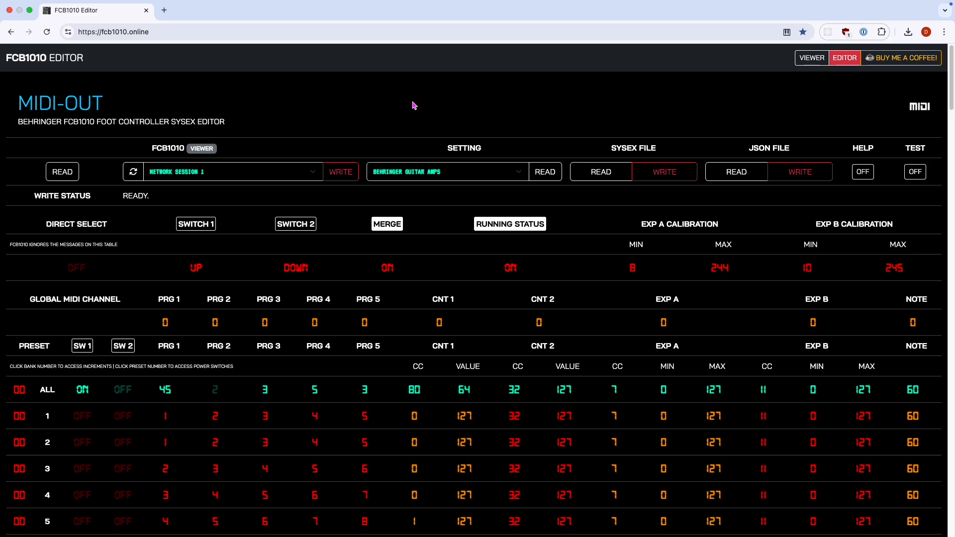
Send the configuration to the FCB1010 through the ZOOM CORPORATION U-44 ZOOM U-44 MIDI I/O PORT output
click(258, 169)
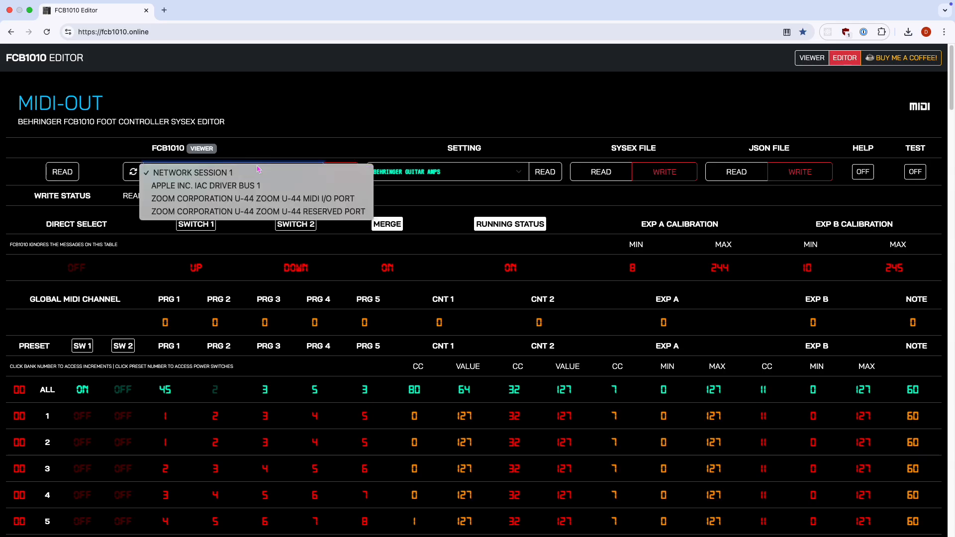
click(254, 199)
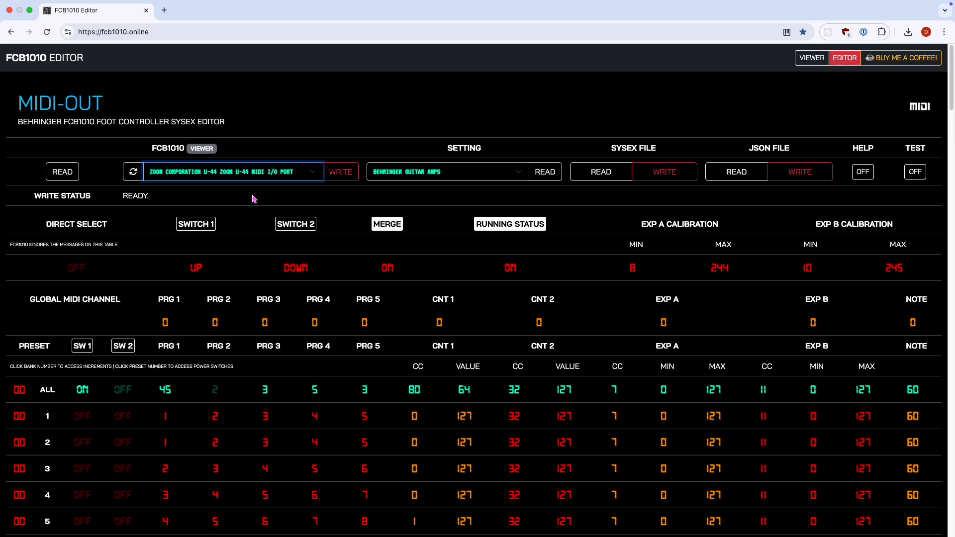
click(253, 198)
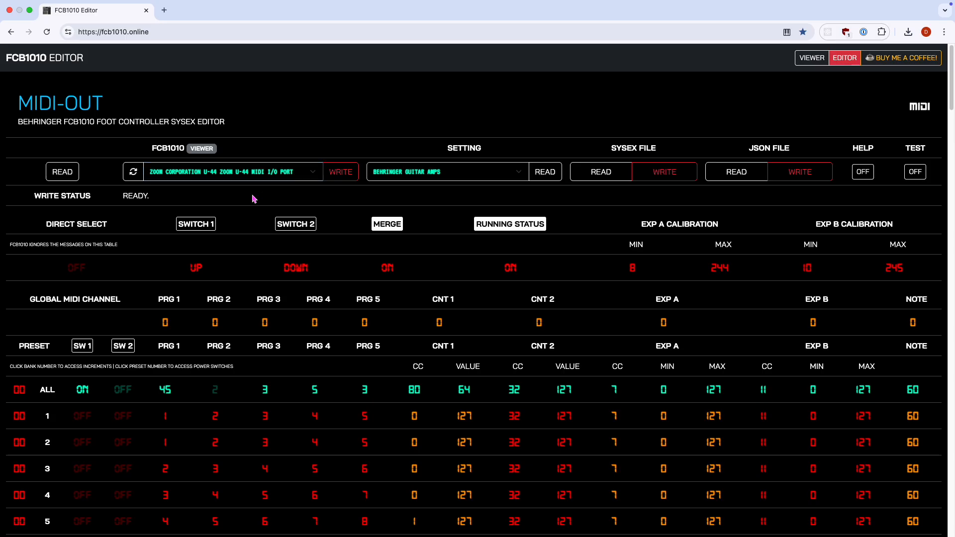
click(335, 175)
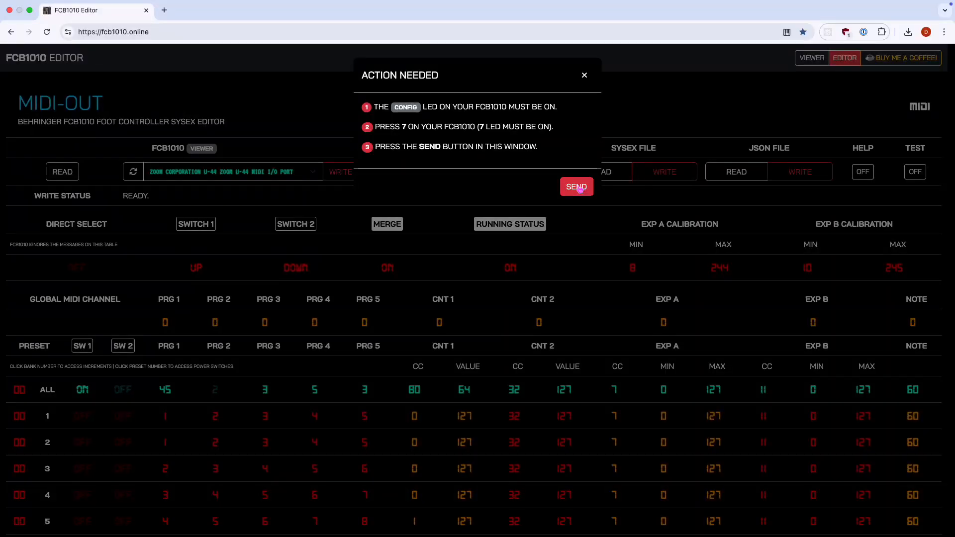
click(580, 189)
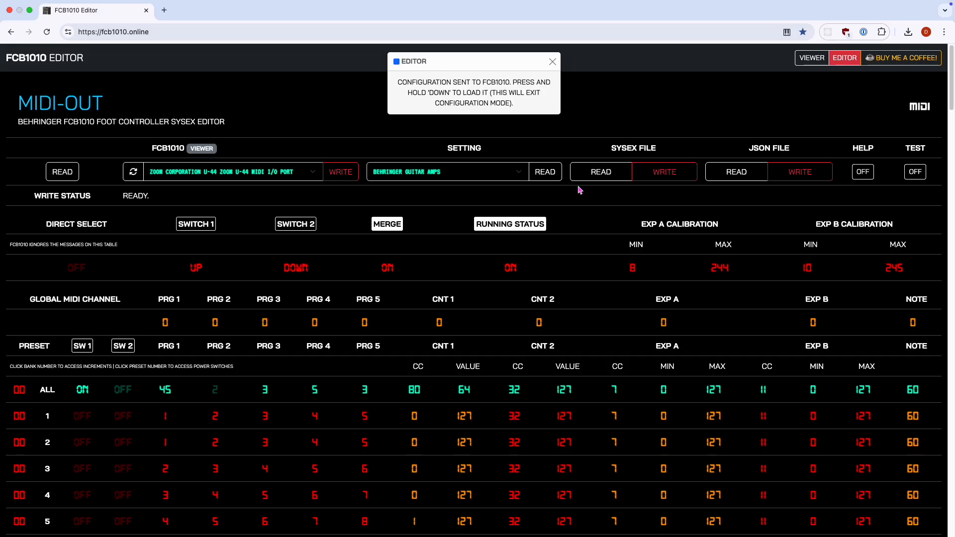
click(553, 63)
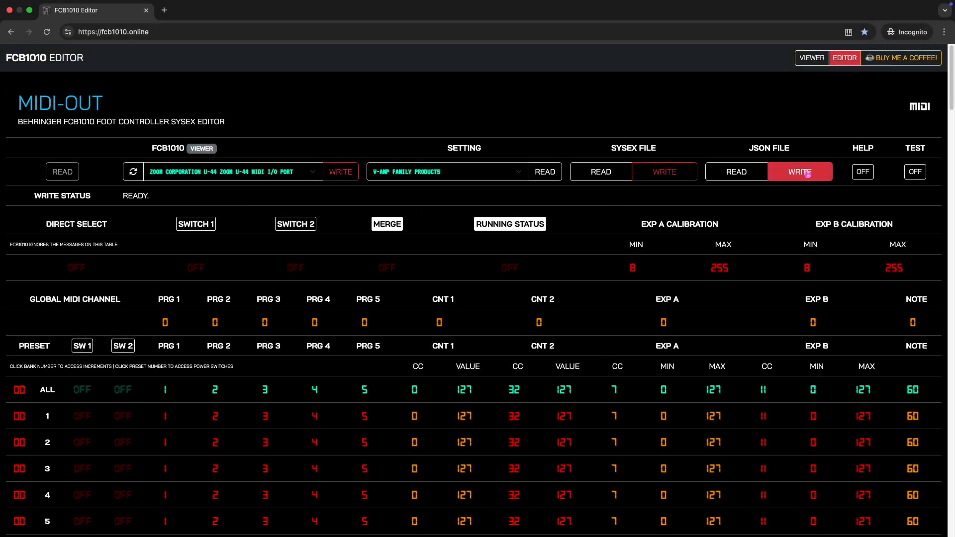
Open the developer's Buy Me a Coffee page and look over the supporter comments and donation options
click(920, 58)
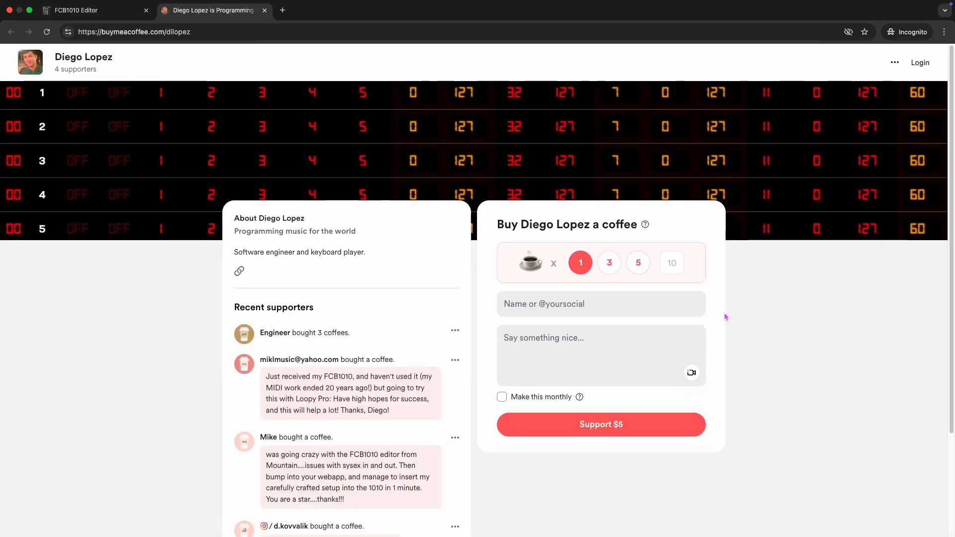
scroll(725, 318, down, 1)
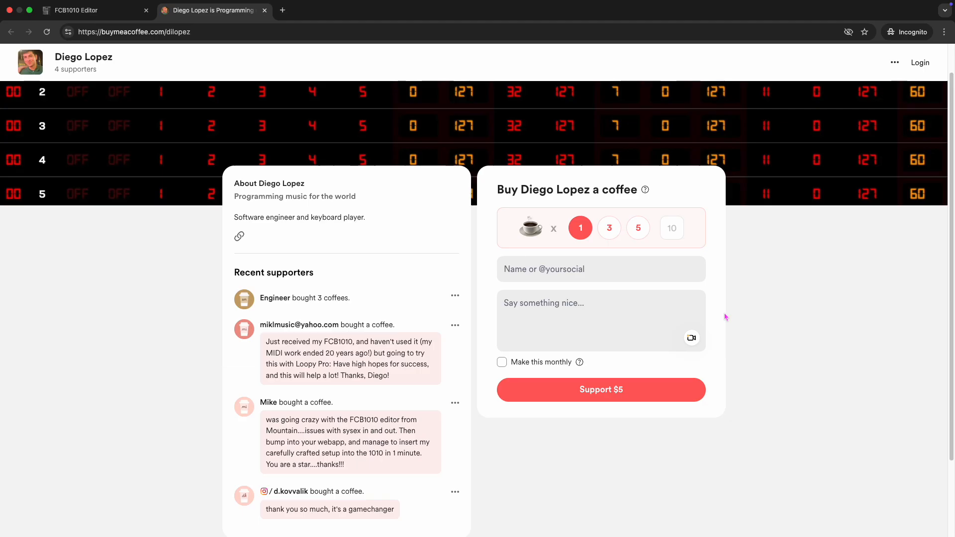